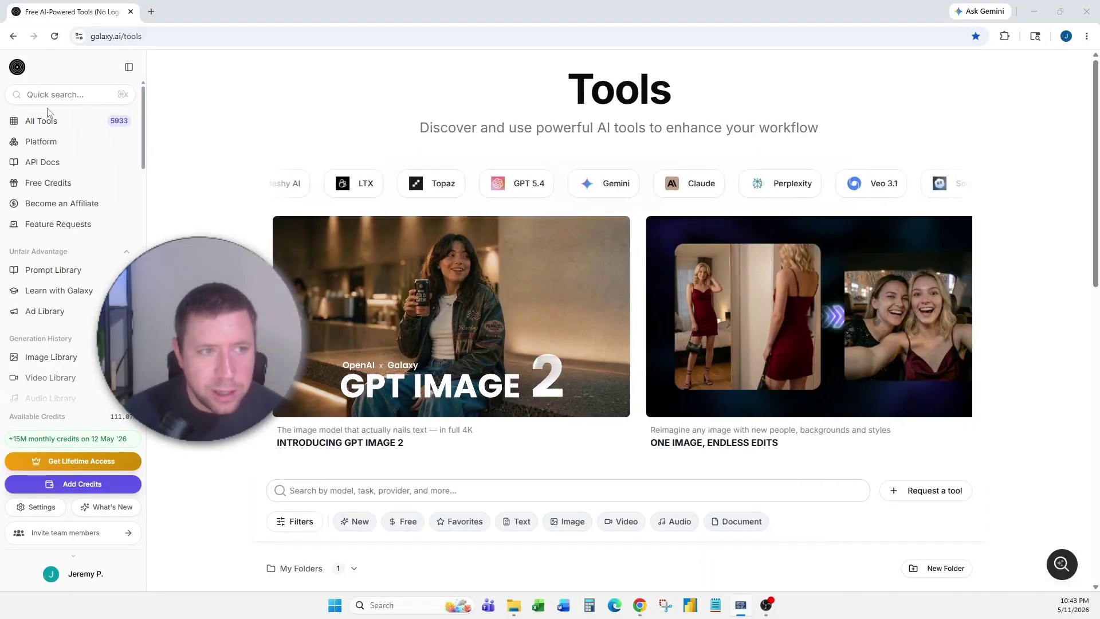
# Send Claude Sonnet 4.6 in Chat With AI the request for a simple social media strategy for Sunrise Coffee in Austin, targeting ages 18-40.
pyautogui.scroll(-7, 461, 240)
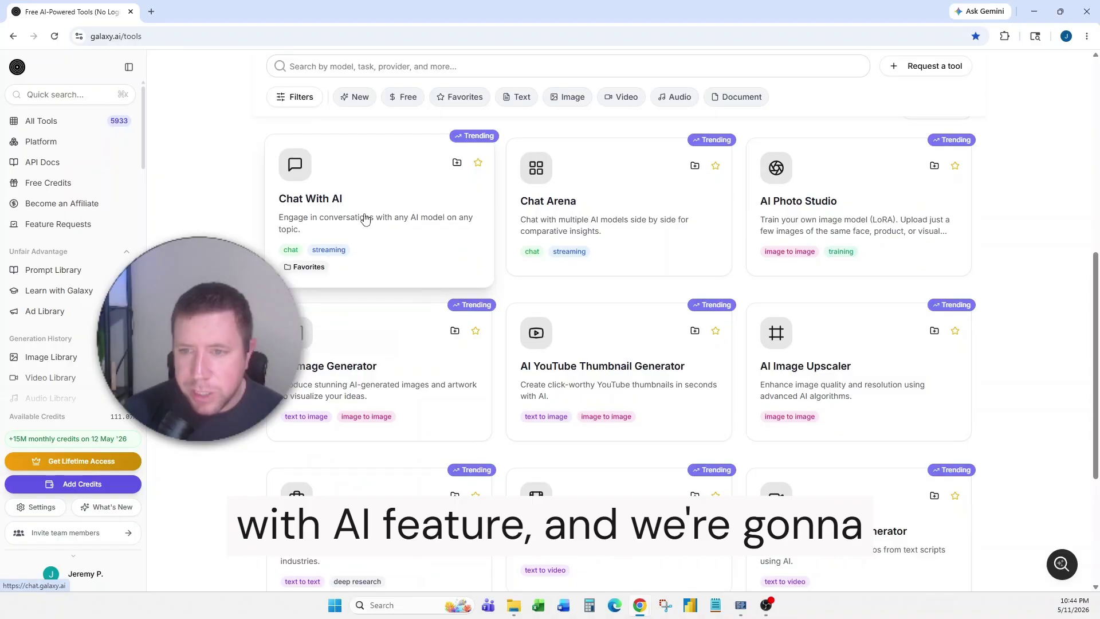
pyautogui.click(364, 216)
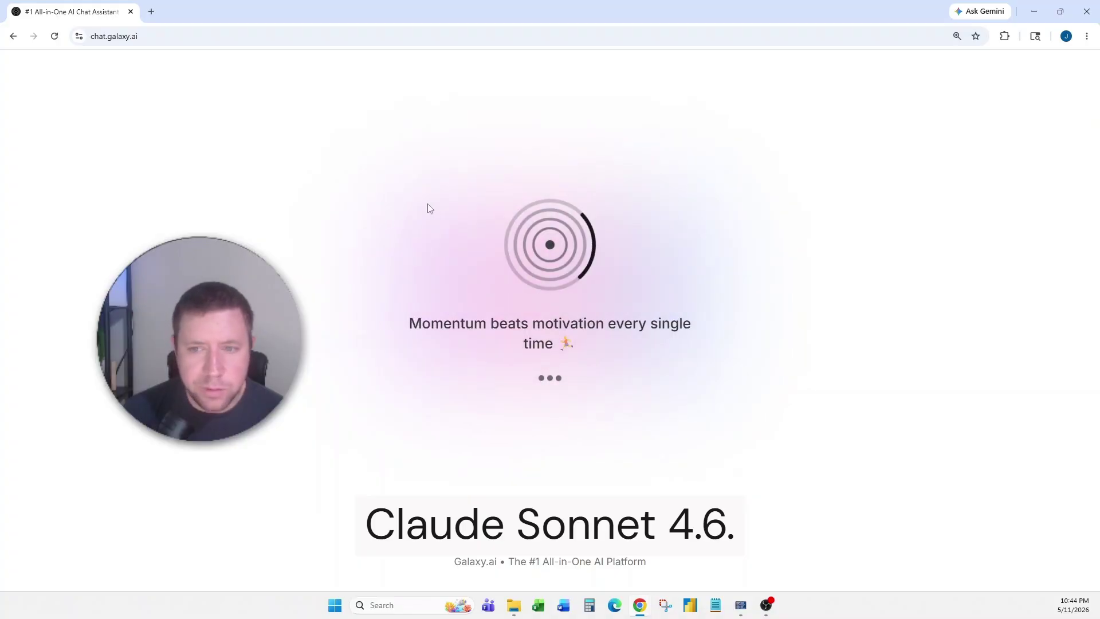
pyautogui.scroll(-3, 491, 277)
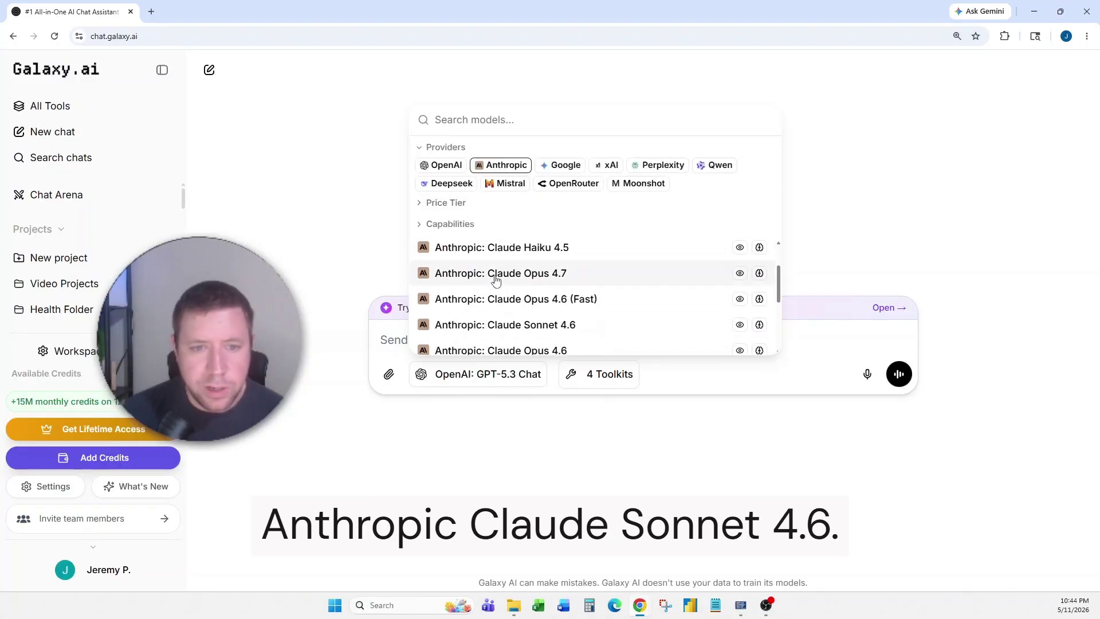
pyautogui.click(507, 269)
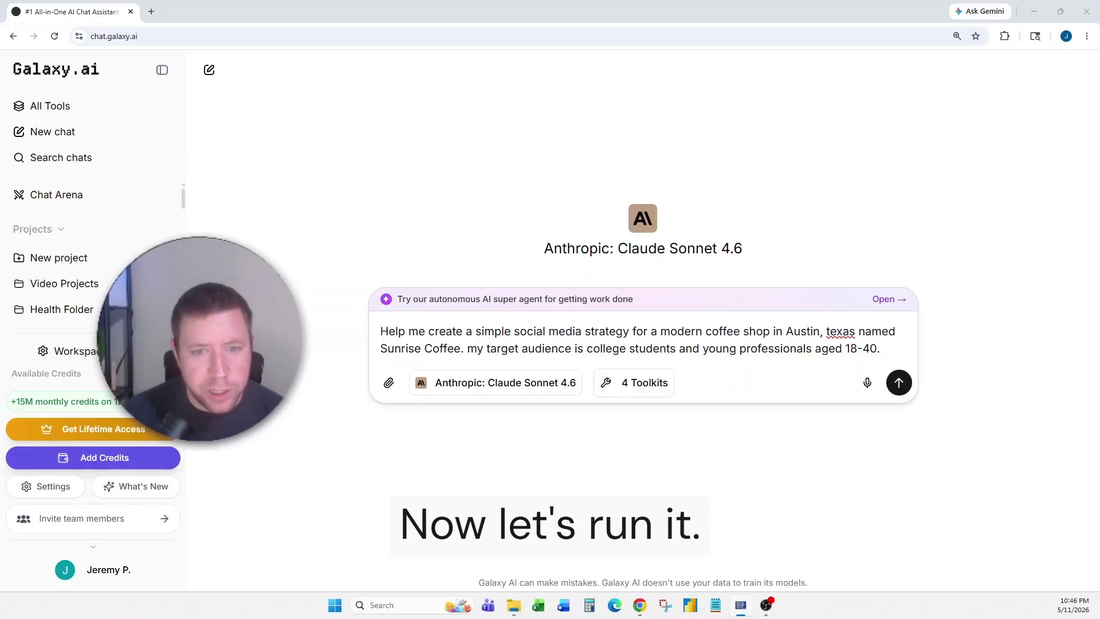
pyautogui.click(899, 382)
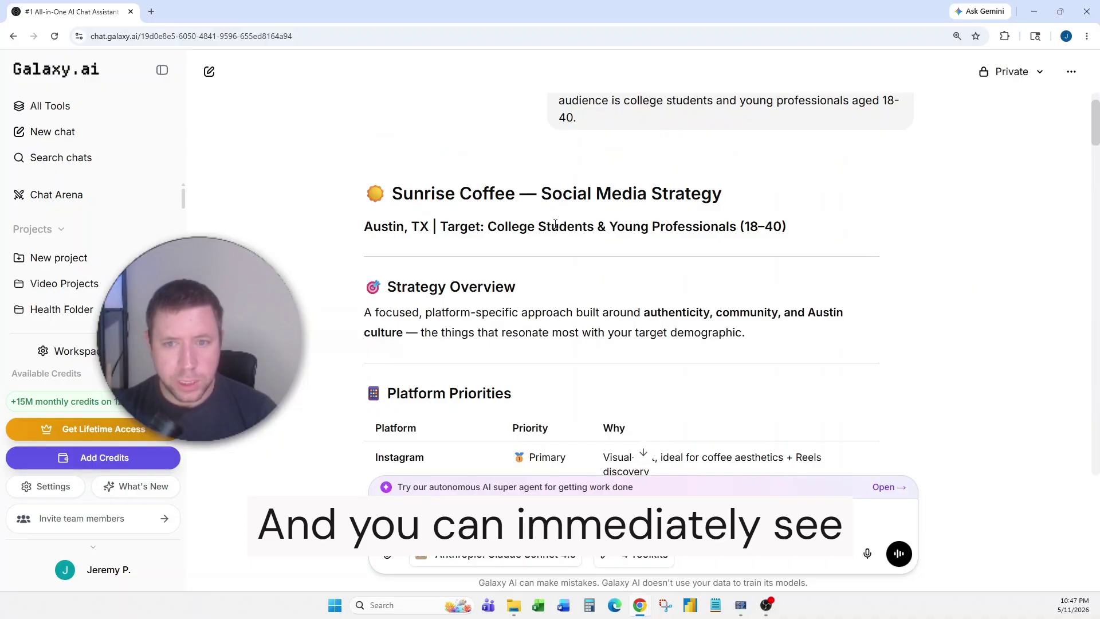
# Review the Platform Priorities table in the generated strategy, comparing the priority and reasoning for Instagram and TikTok.
pyautogui.scroll(-2, 622, 255)
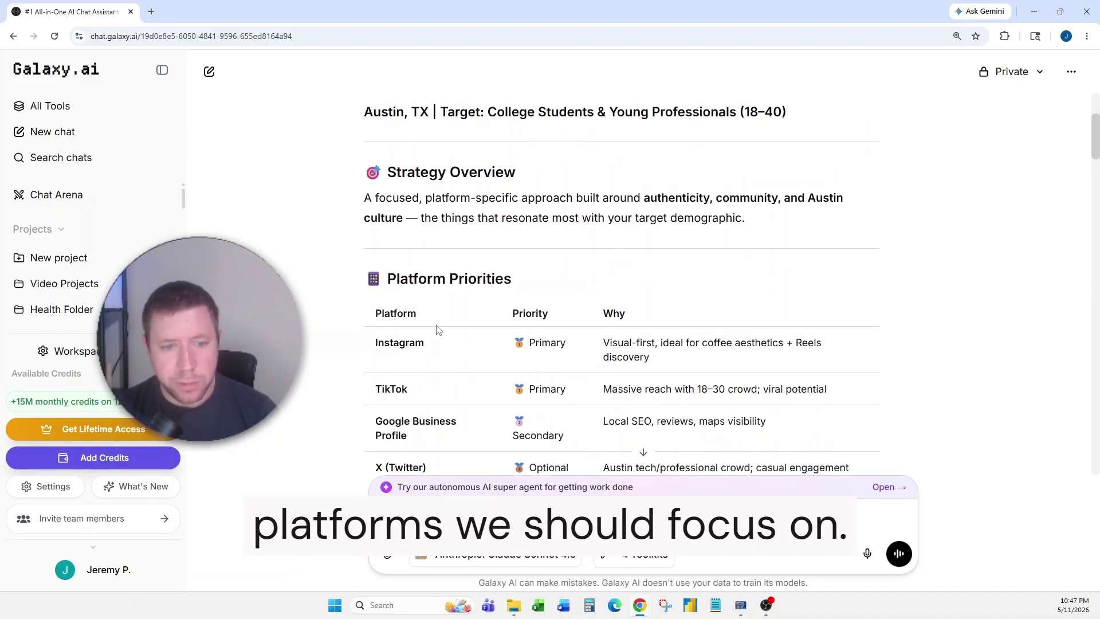
pyautogui.scroll(-2, 437, 330)
pyautogui.doubleClick(381, 227)
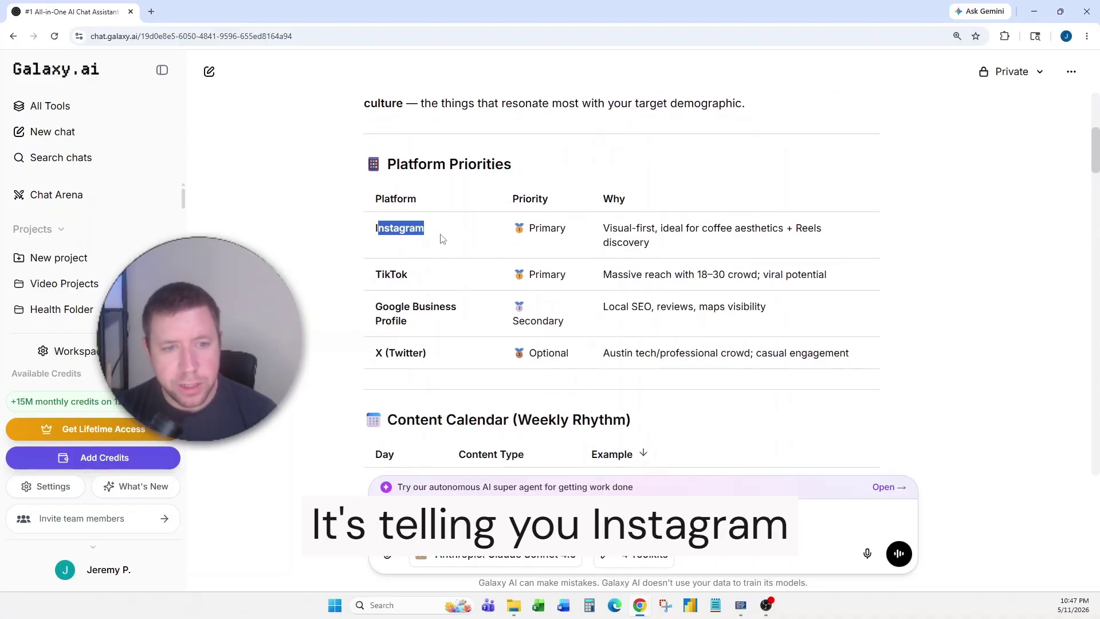
pyautogui.doubleClick(385, 274)
pyautogui.doubleClick(547, 274)
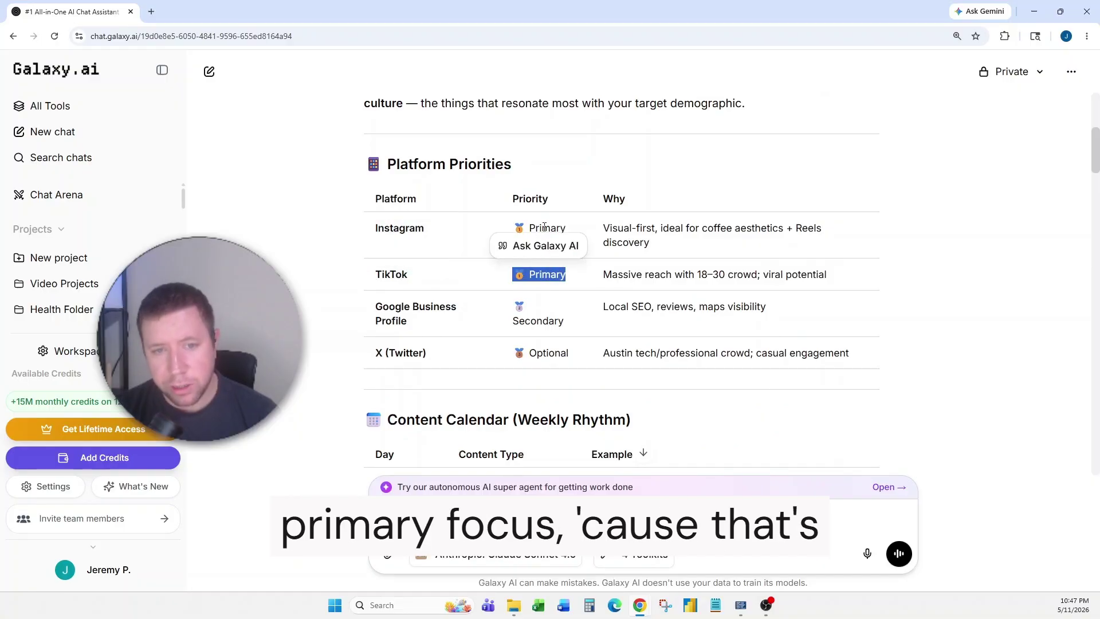
pyautogui.click(694, 262)
pyautogui.moveTo(611, 271); pyautogui.dragTo(739, 272)
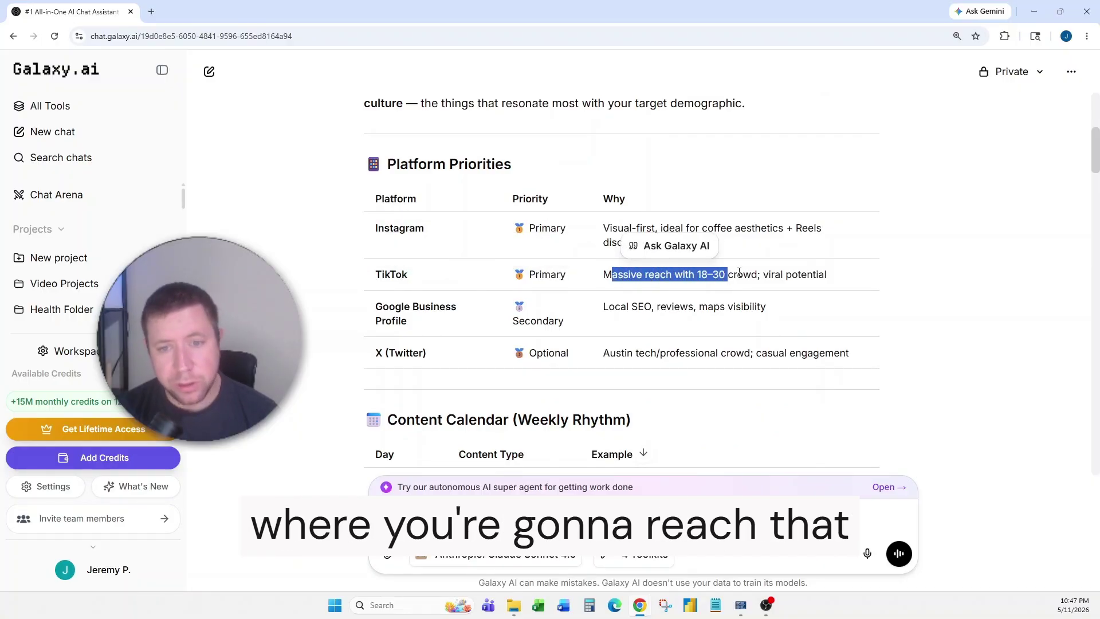
pyautogui.click(622, 225)
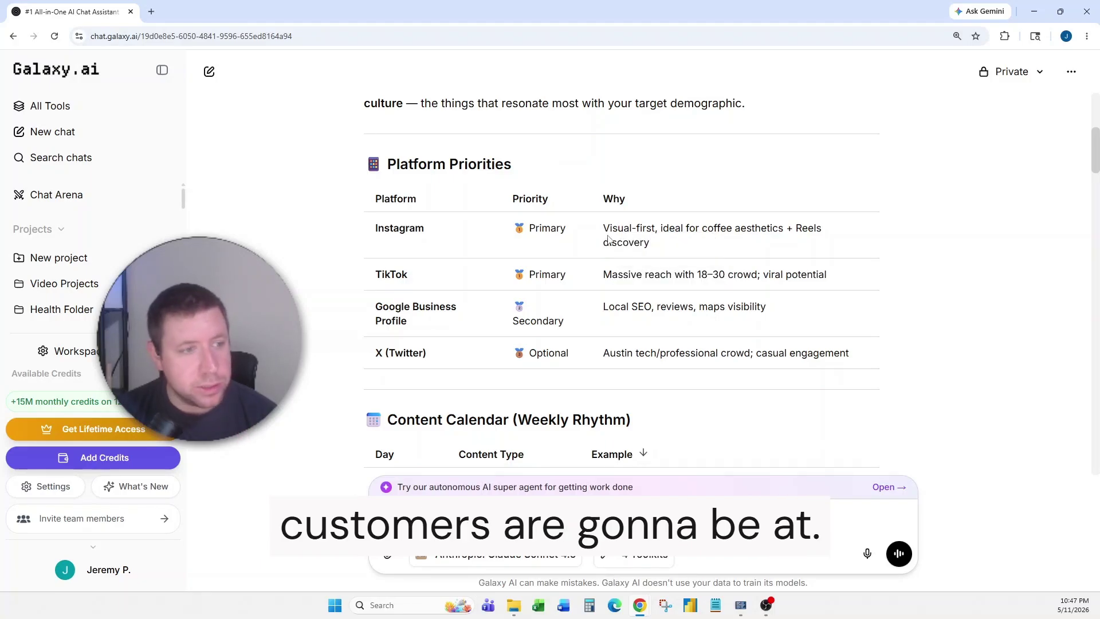
# Examine the weekly Content Calendar, reading the content types and example posts planned for the individual days.
pyautogui.scroll(-3, 608, 239)
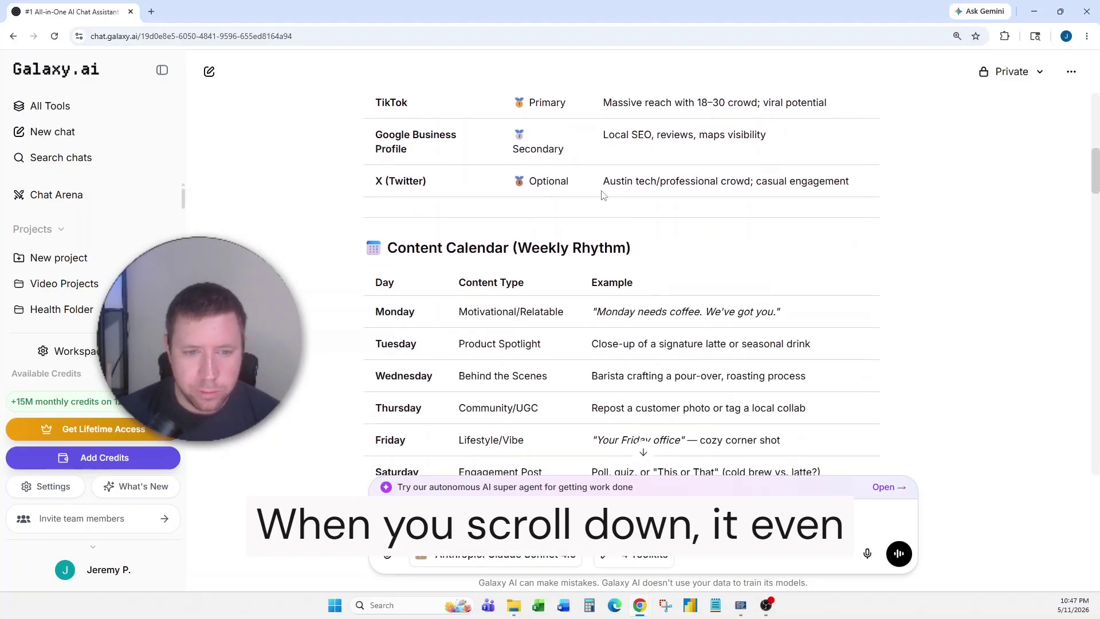
pyautogui.scroll(-2, 602, 189)
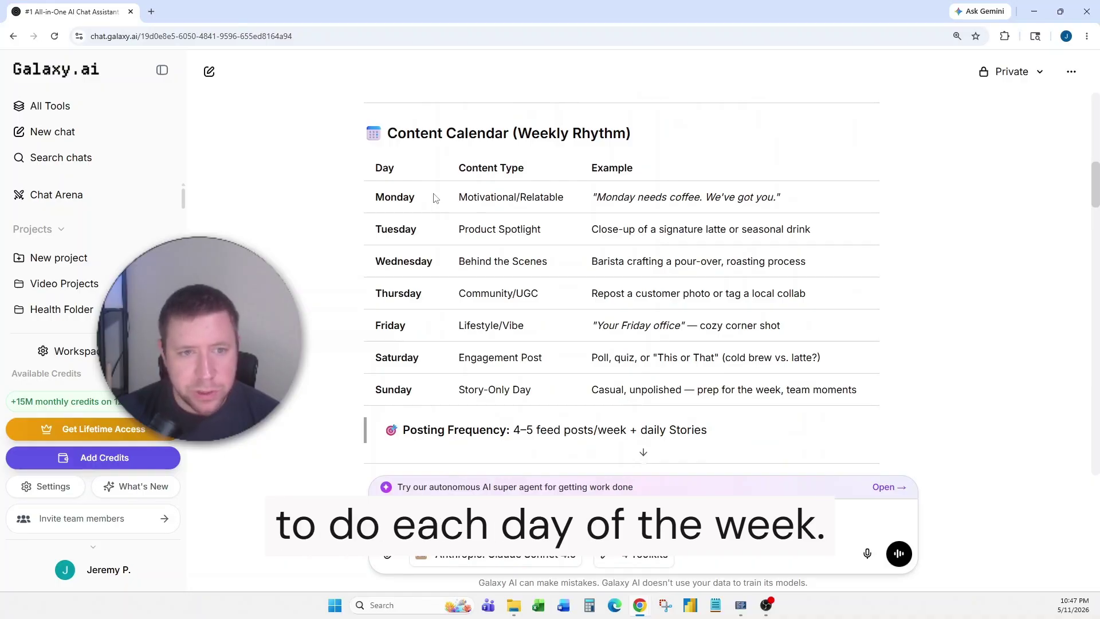
pyautogui.moveTo(382, 197); pyautogui.dragTo(506, 199)
pyautogui.click(387, 230)
pyautogui.moveTo(387, 231); pyautogui.dragTo(487, 229)
pyautogui.click(598, 229)
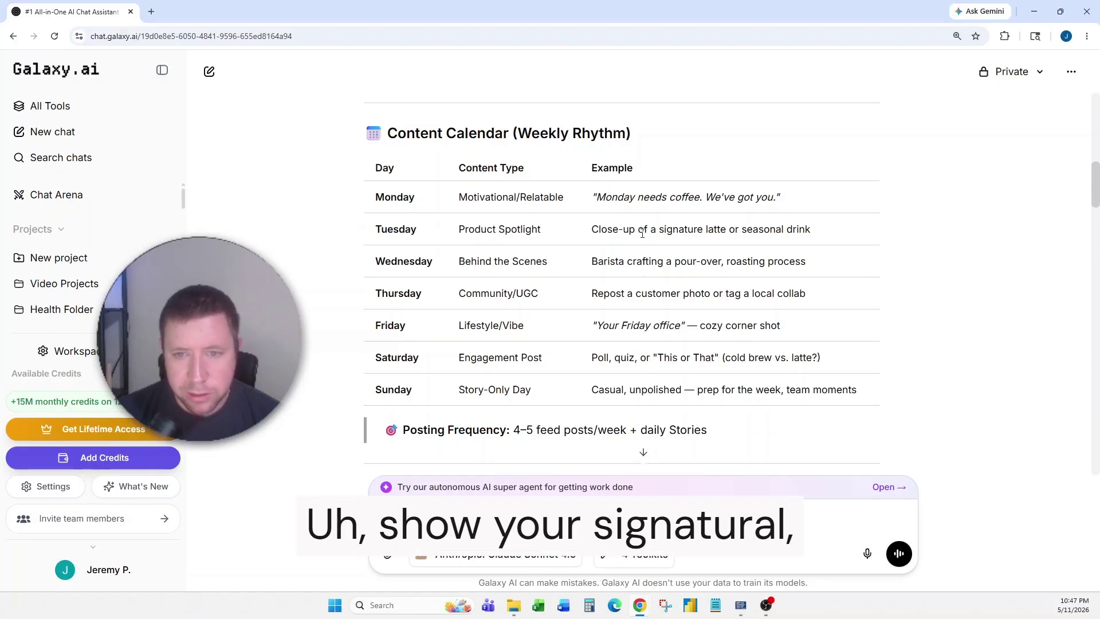
pyautogui.moveTo(661, 229)
pyautogui.mouseDown()
pyautogui.moveTo(712, 239)
pyautogui.moveTo(811, 231)
pyautogui.mouseUp()
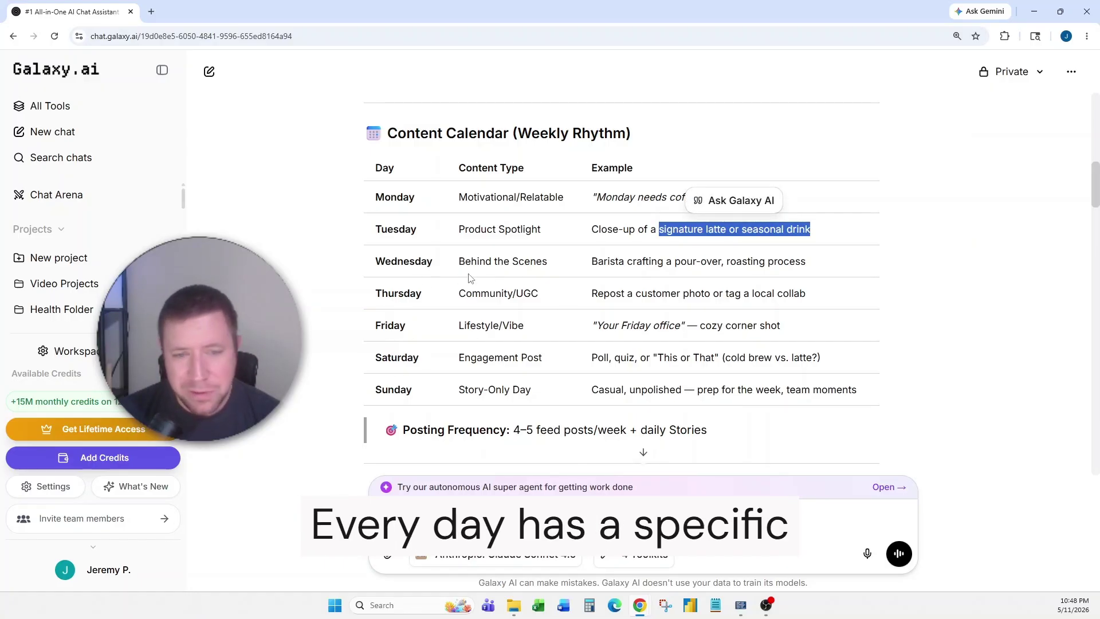
pyautogui.click(599, 261)
# Read through the Content Pillars section, covering the craft, culture, community and useful content themes.
pyautogui.scroll(-8, 625, 258)
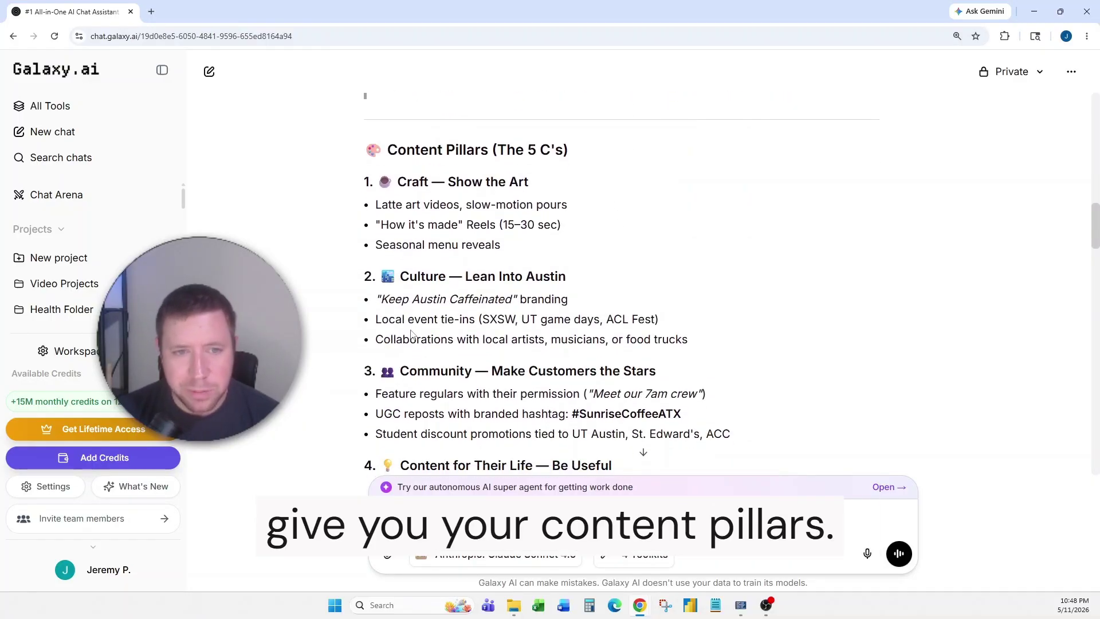
pyautogui.scroll(-1, 411, 335)
pyautogui.scroll(1, 418, 240)
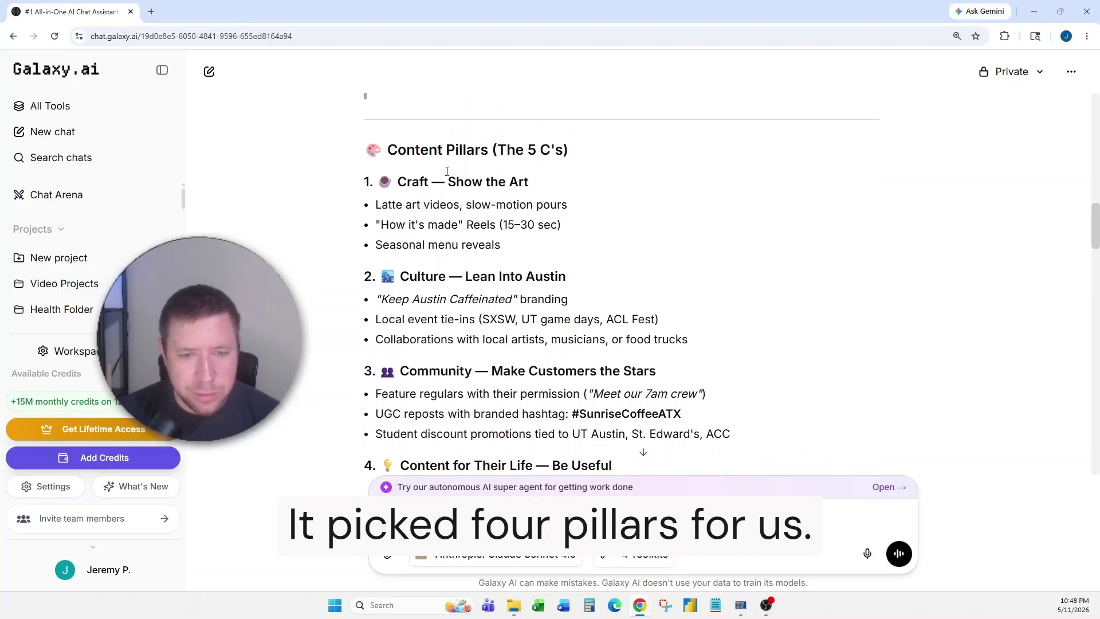
pyautogui.moveTo(397, 185); pyautogui.dragTo(529, 185)
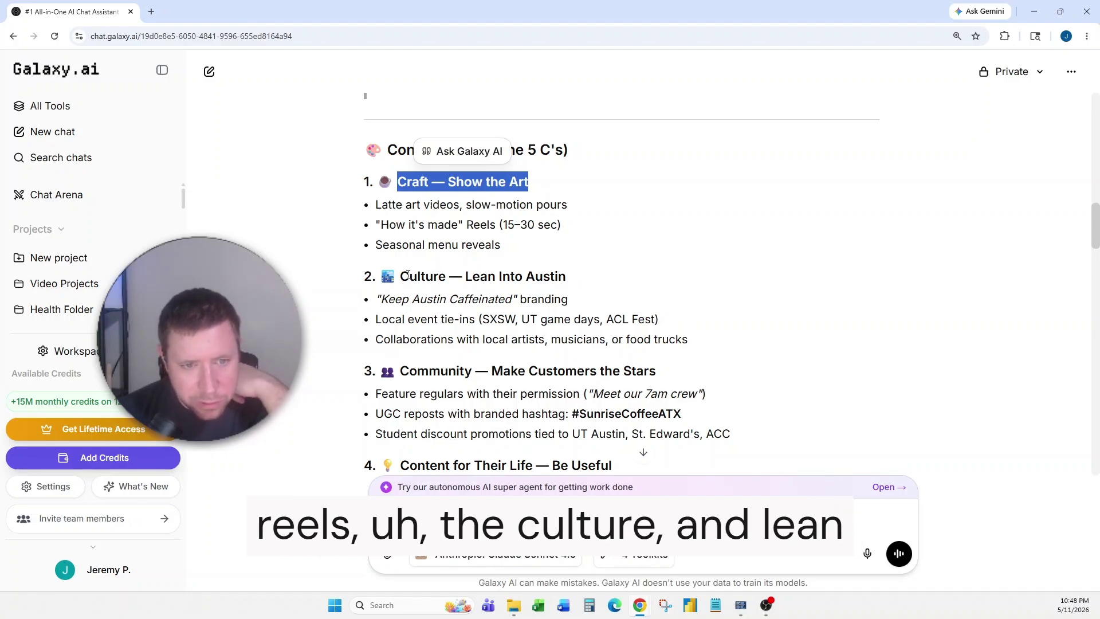
pyautogui.moveTo(409, 276); pyautogui.dragTo(538, 278)
pyautogui.click(560, 284)
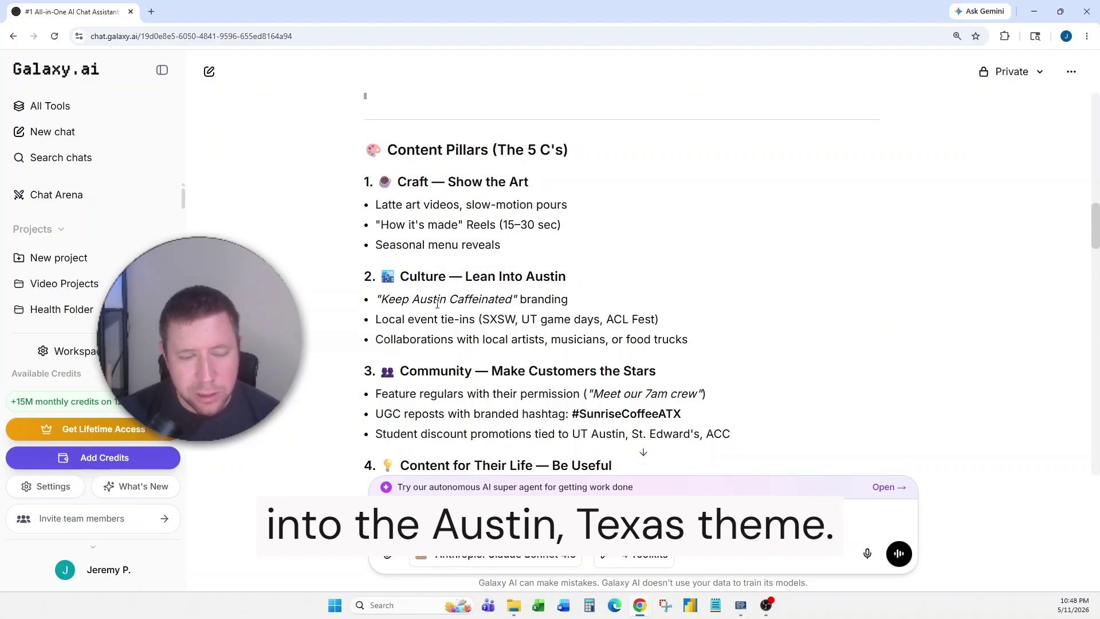
pyautogui.scroll(-1, 437, 304)
pyautogui.moveTo(409, 313); pyautogui.dragTo(577, 313)
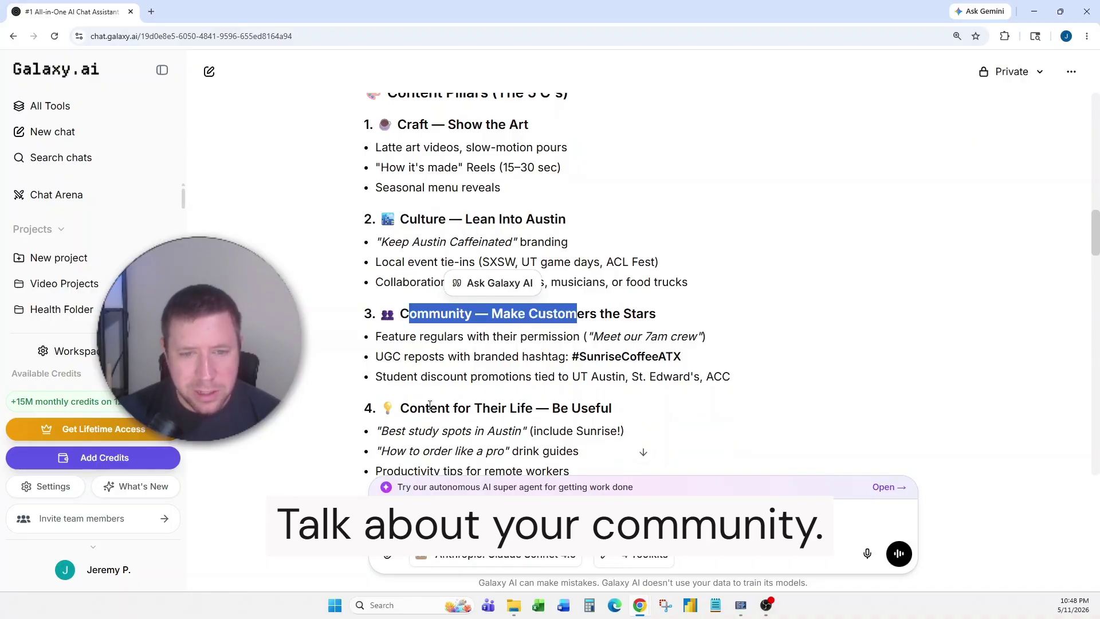
pyautogui.moveTo(426, 407); pyautogui.dragTo(497, 407)
# Review the Visual Identity Guidelines for palette, aesthetic, typography and photo style, along with the Hashtag Strategy.
pyautogui.moveTo(388, 168); pyautogui.dragTo(514, 168)
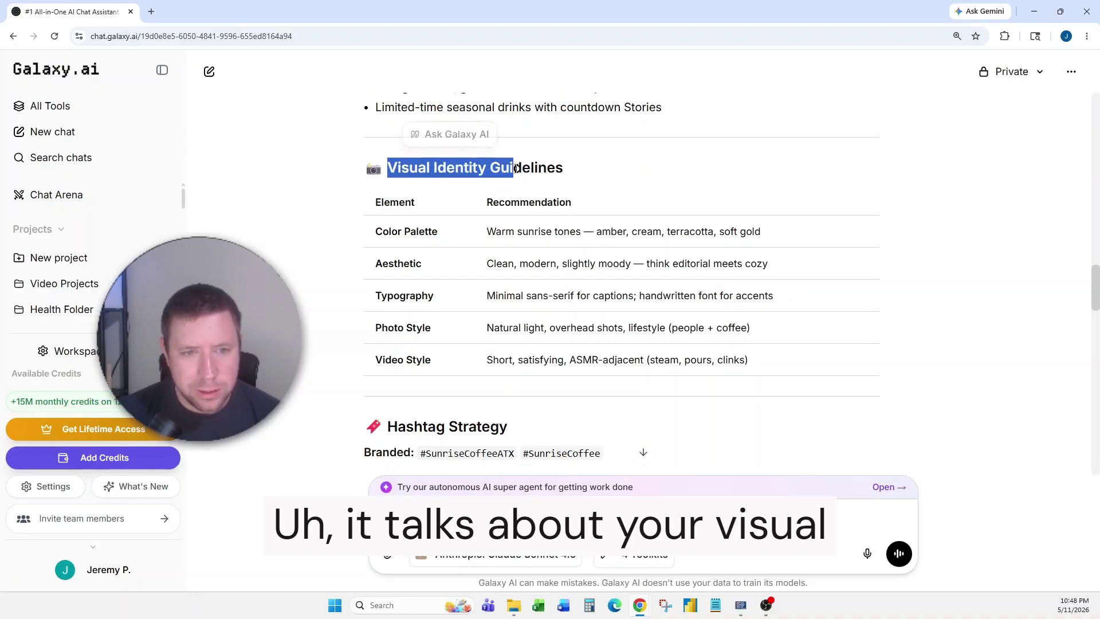
pyautogui.click(471, 176)
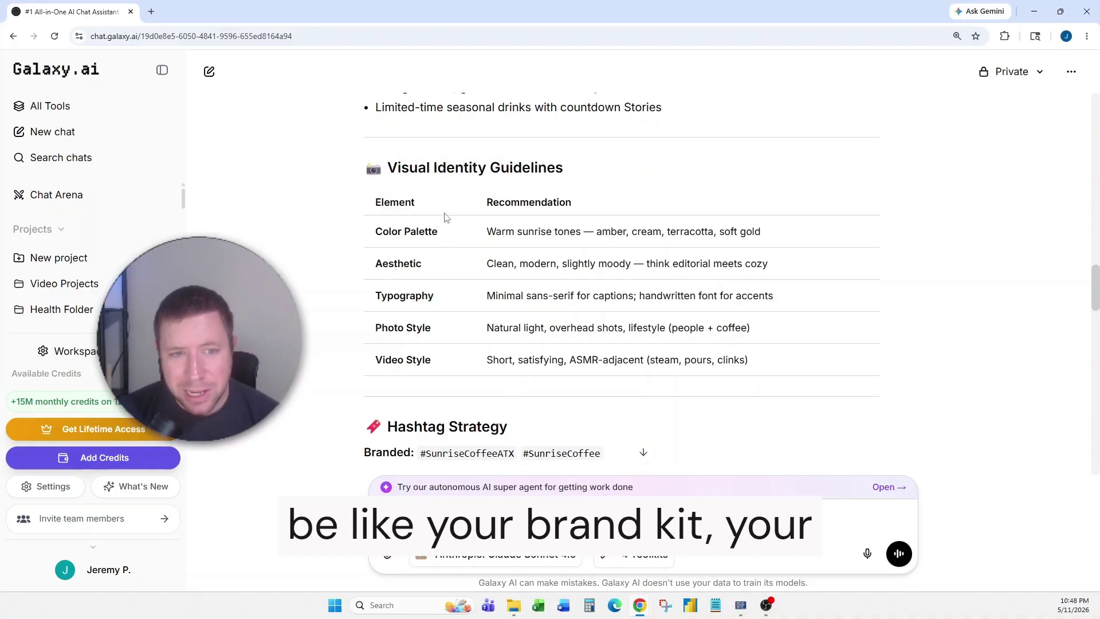
pyautogui.moveTo(382, 232); pyautogui.dragTo(440, 239)
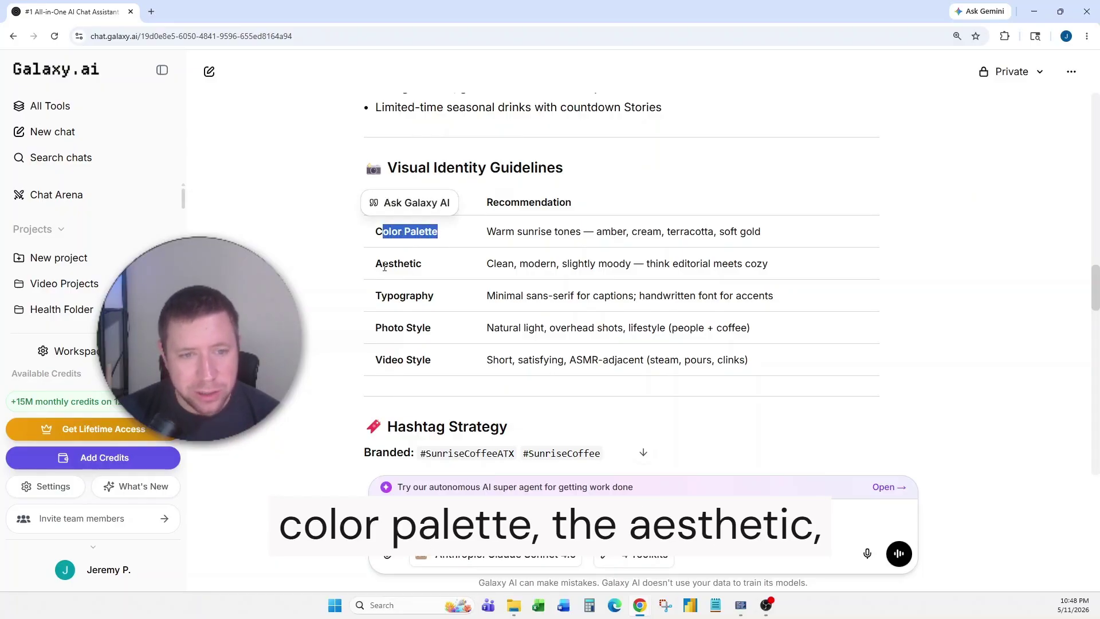
pyautogui.moveTo(382, 265); pyautogui.dragTo(438, 304)
pyautogui.moveTo(388, 330); pyautogui.dragTo(421, 329)
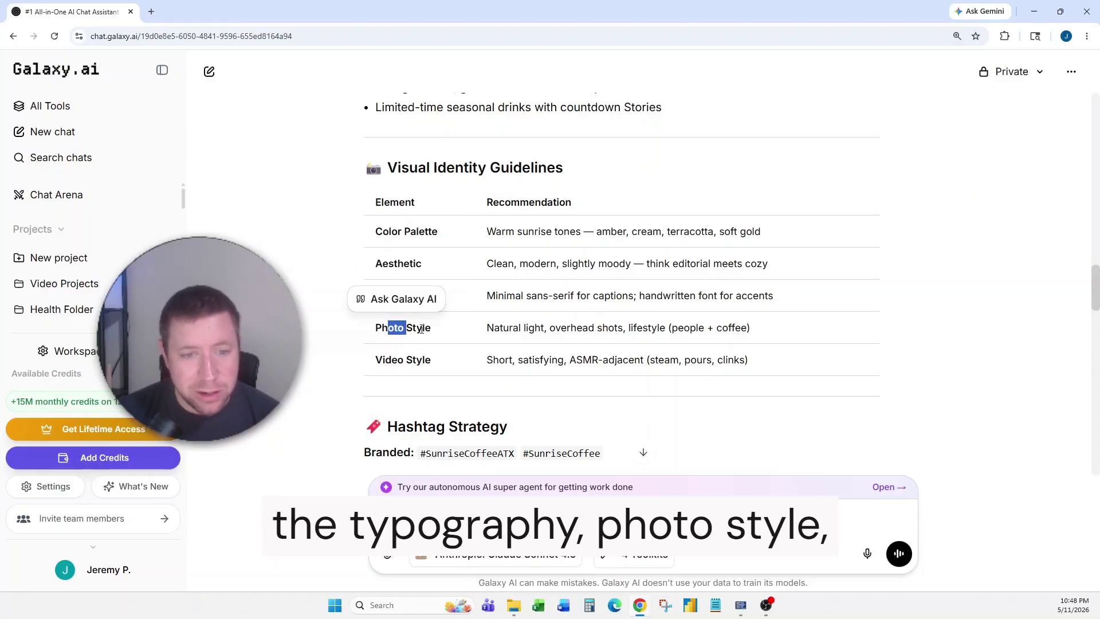
pyautogui.scroll(-3, 556, 319)
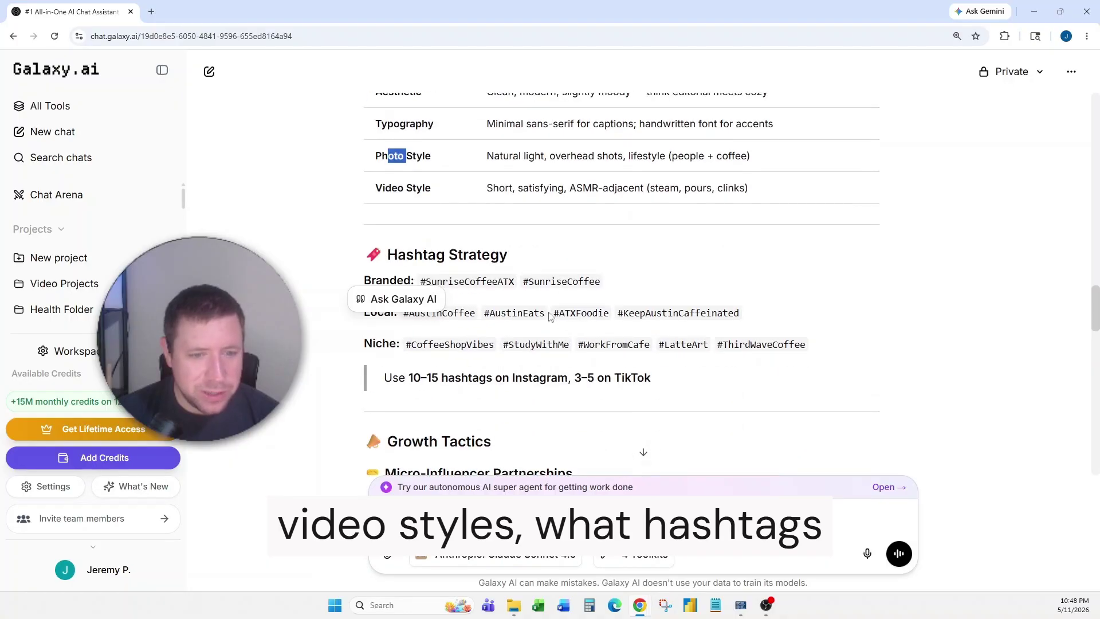
# Examine the Growth Tactics section, focusing on the student-specific promotions and the "Study Hours" Happy Hour.
pyautogui.scroll(-4, 492, 304)
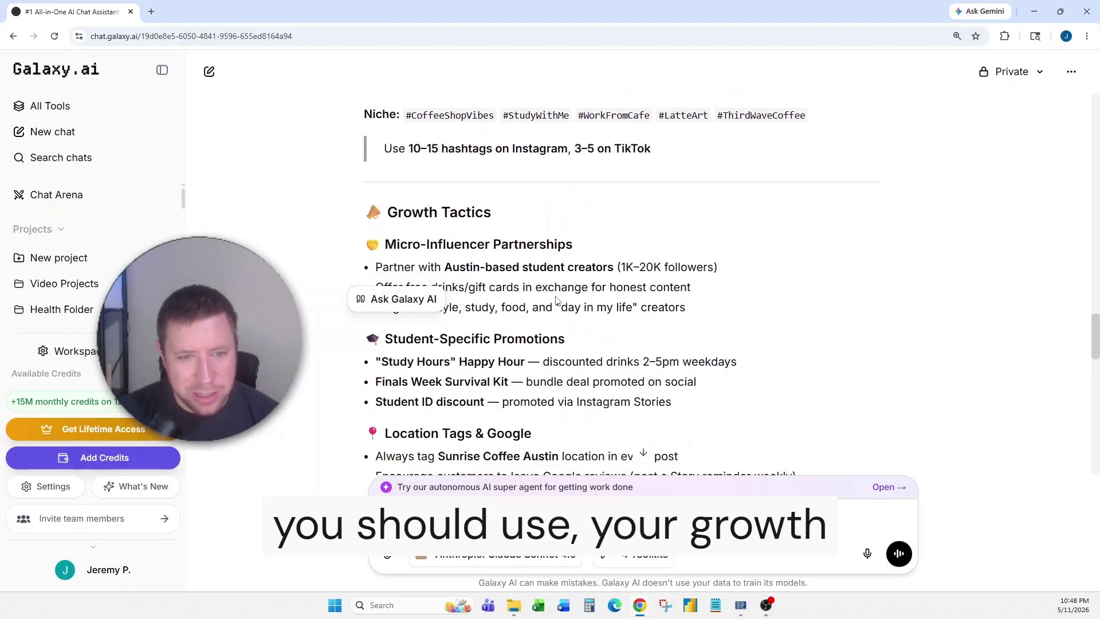
pyautogui.scroll(-3, 467, 313)
pyautogui.moveTo(483, 167); pyautogui.dragTo(567, 169)
pyautogui.click(502, 205)
pyautogui.moveTo(383, 191); pyautogui.dragTo(528, 191)
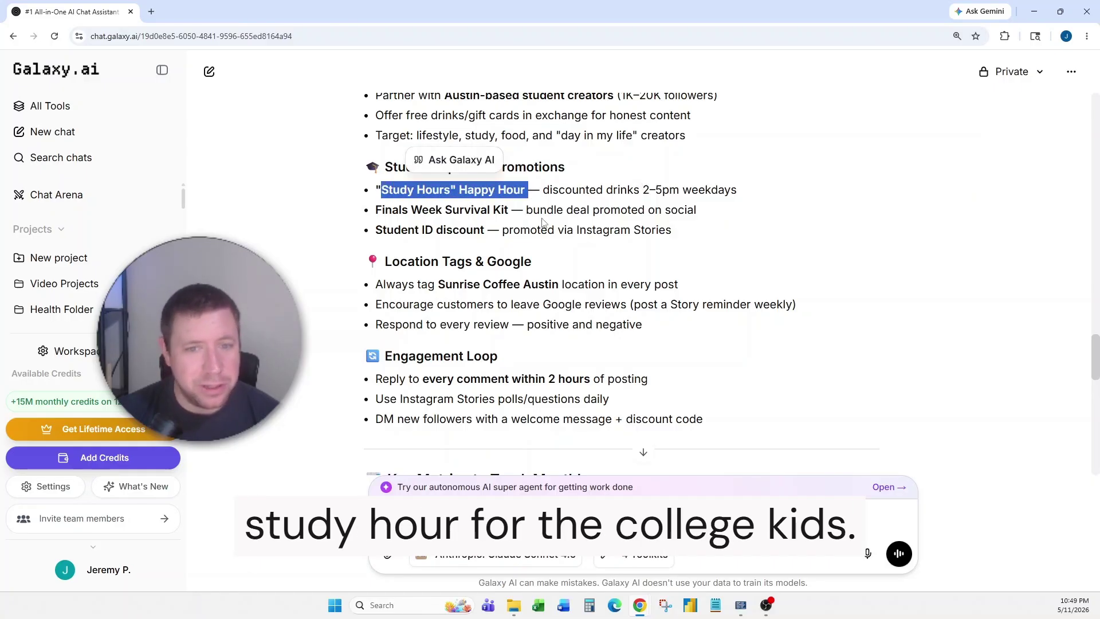
# Read the 90-Day Launch Plan and the Quick-Win Ideas to Start This Week at the end of the strategy.
pyautogui.scroll(-10, 542, 223)
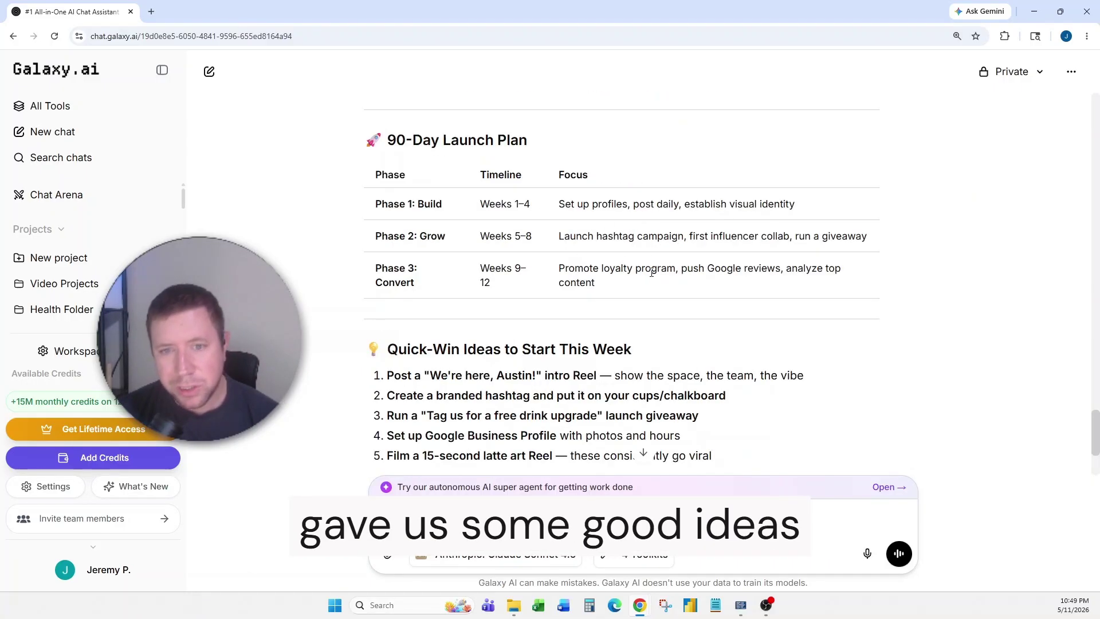
pyautogui.rightClick(651, 273)
pyautogui.click(559, 261)
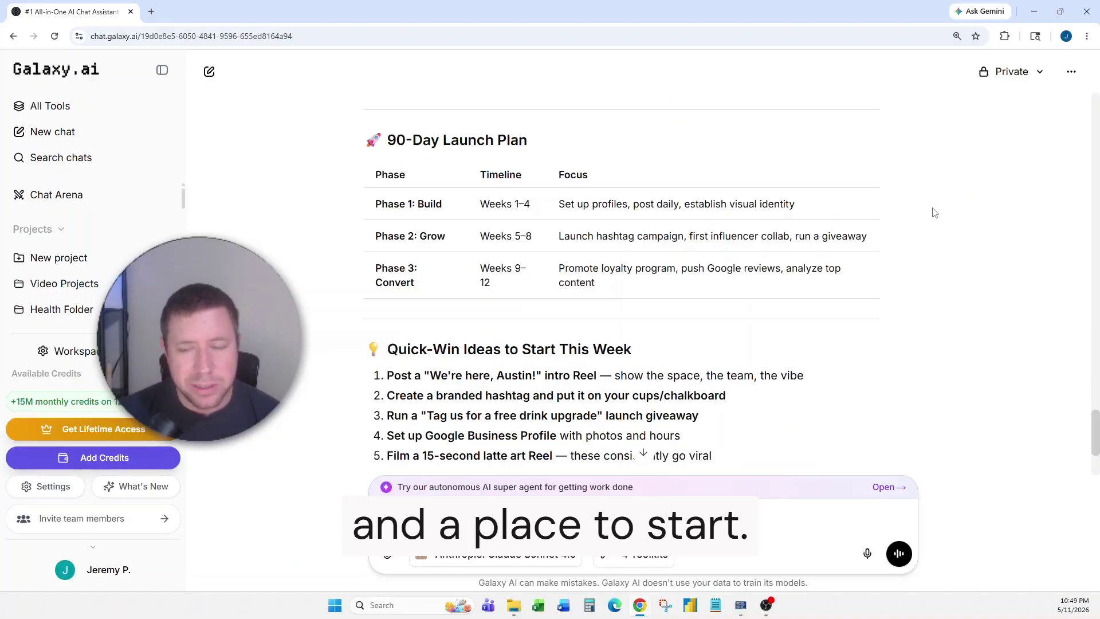
pyautogui.scroll(-2, 505, 298)
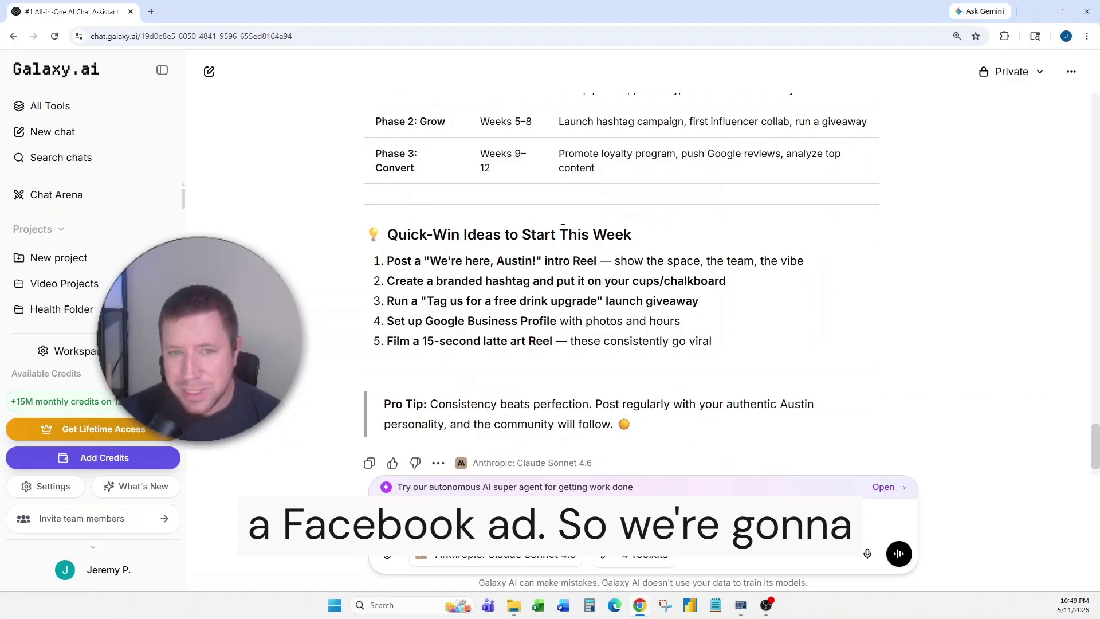
pyautogui.scroll(-1, 563, 229)
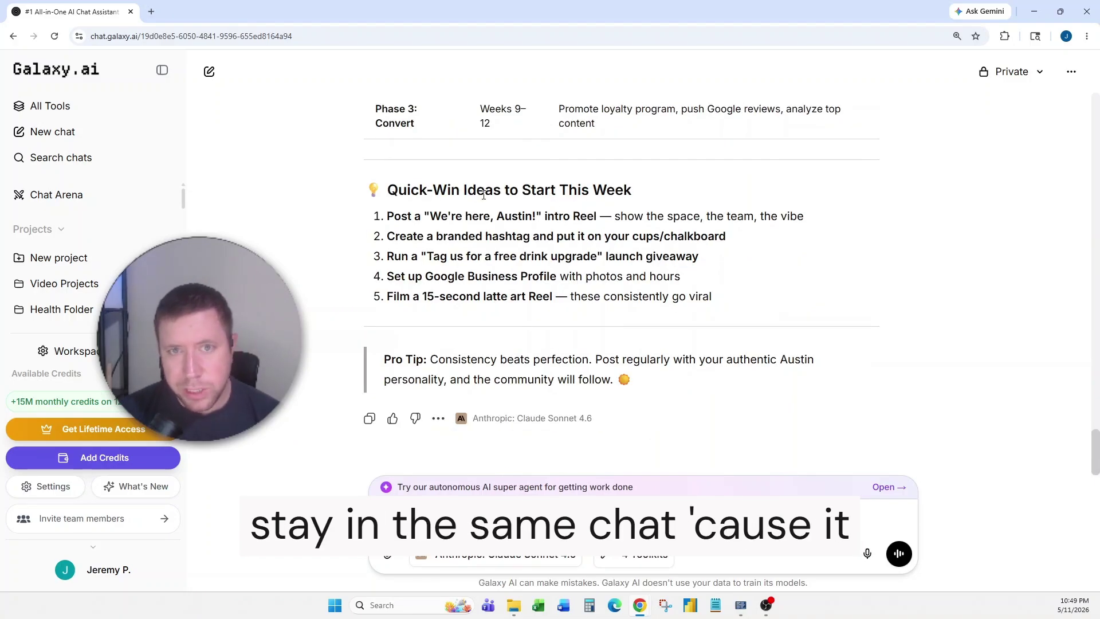
pyautogui.moveTo(713, 298); pyautogui.dragTo(376, 217)
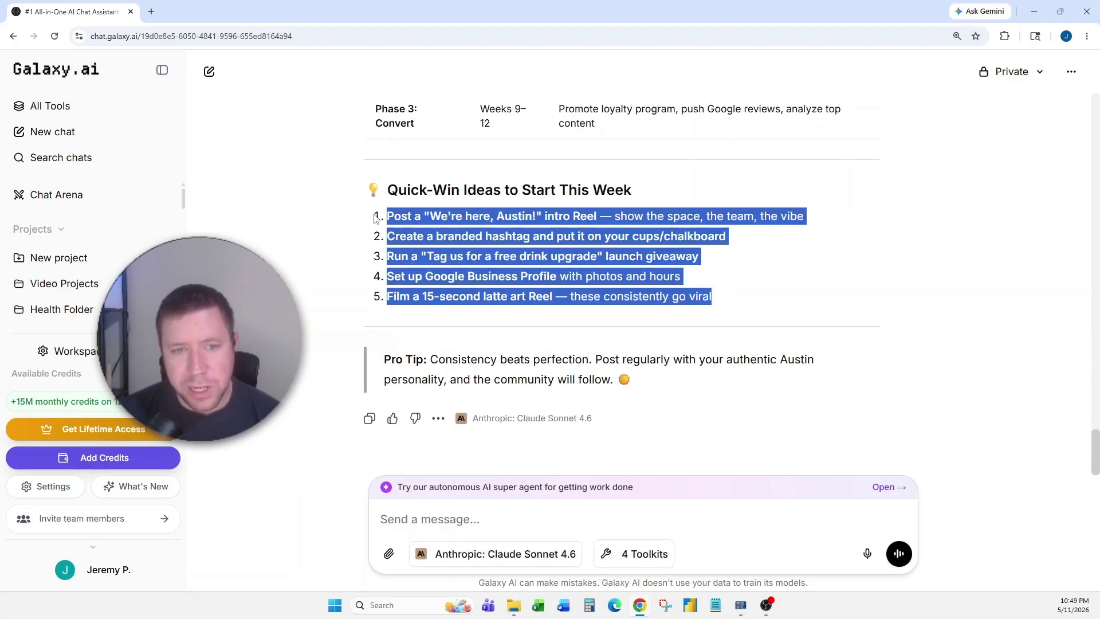
pyautogui.click(480, 253)
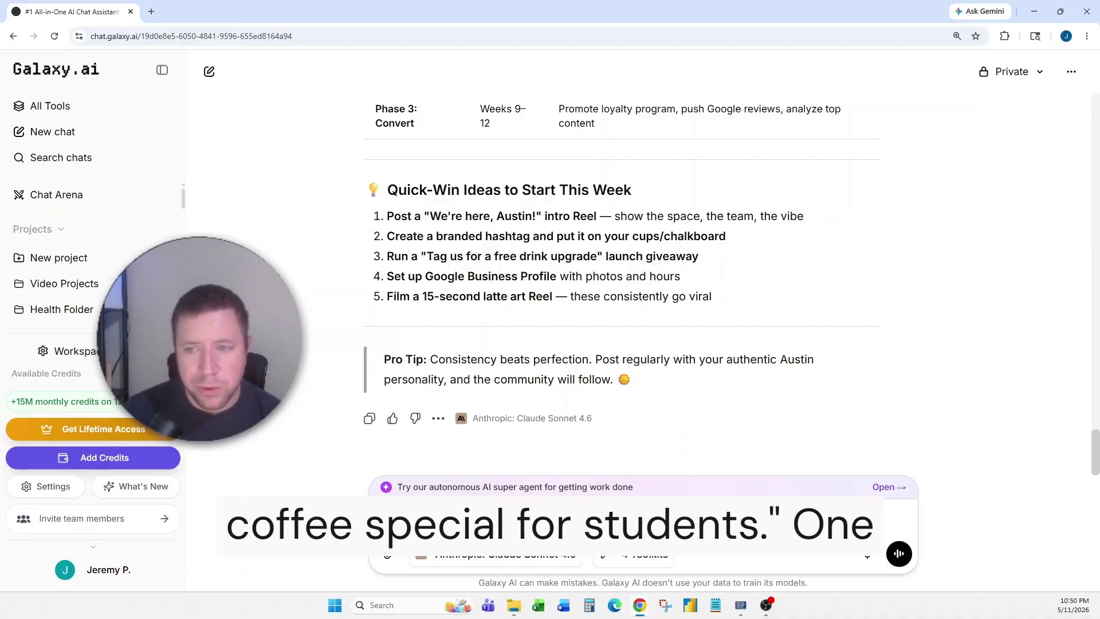
# Request Facebook ad copy in the same chat for Sunrise Coffee's buy-one-get-one-free iced coffee student special.
pyautogui.hotkey('ctrl', 'v')
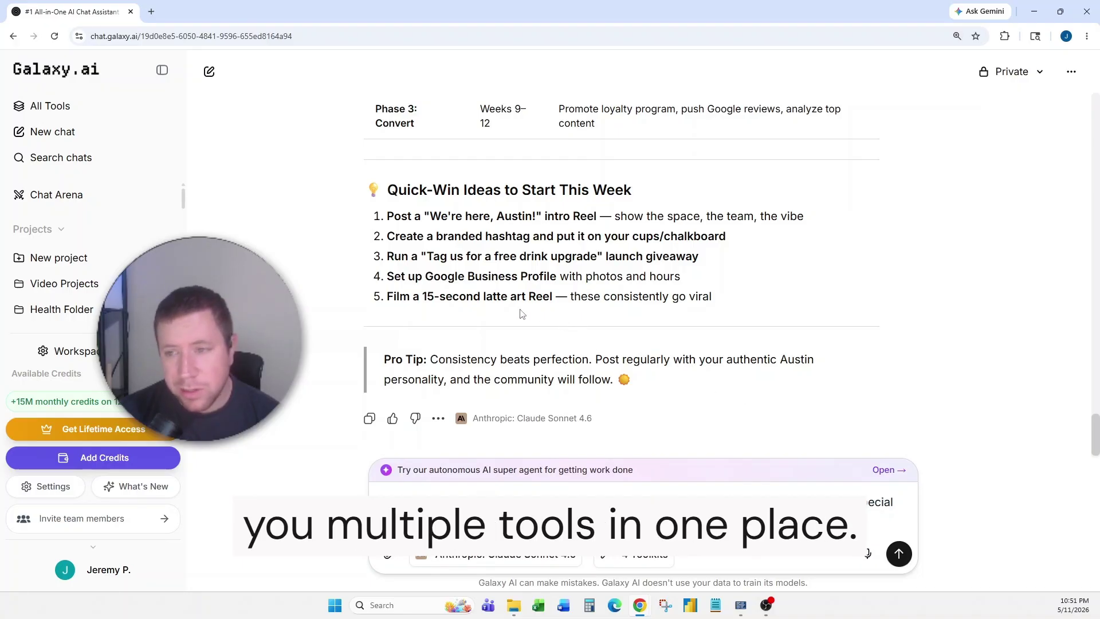
pyautogui.press('Return')
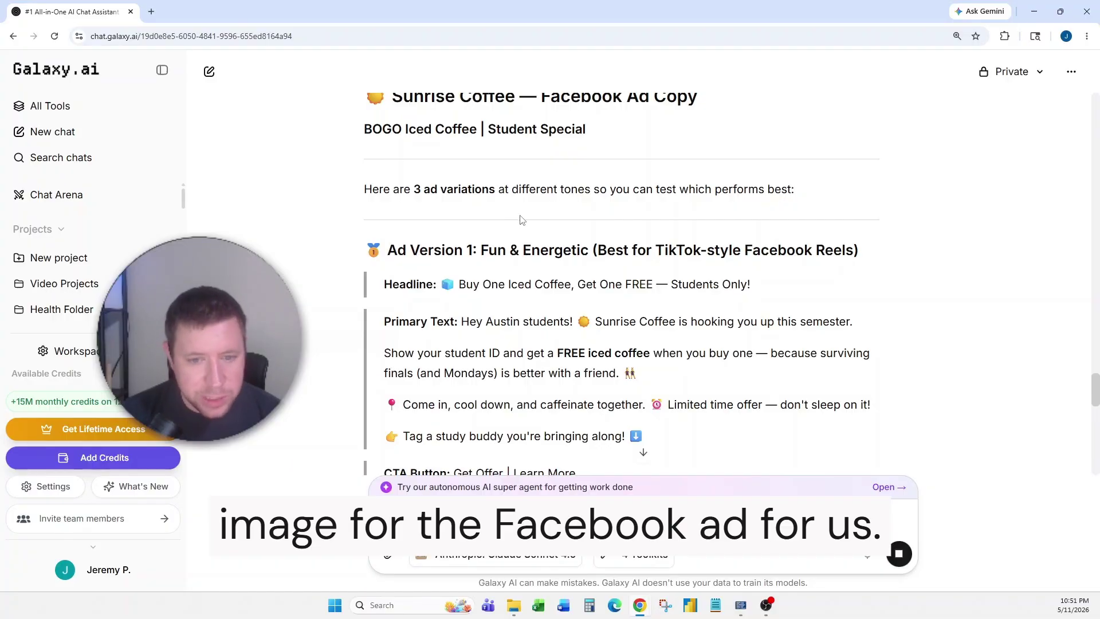
pyautogui.scroll(-1, 522, 219)
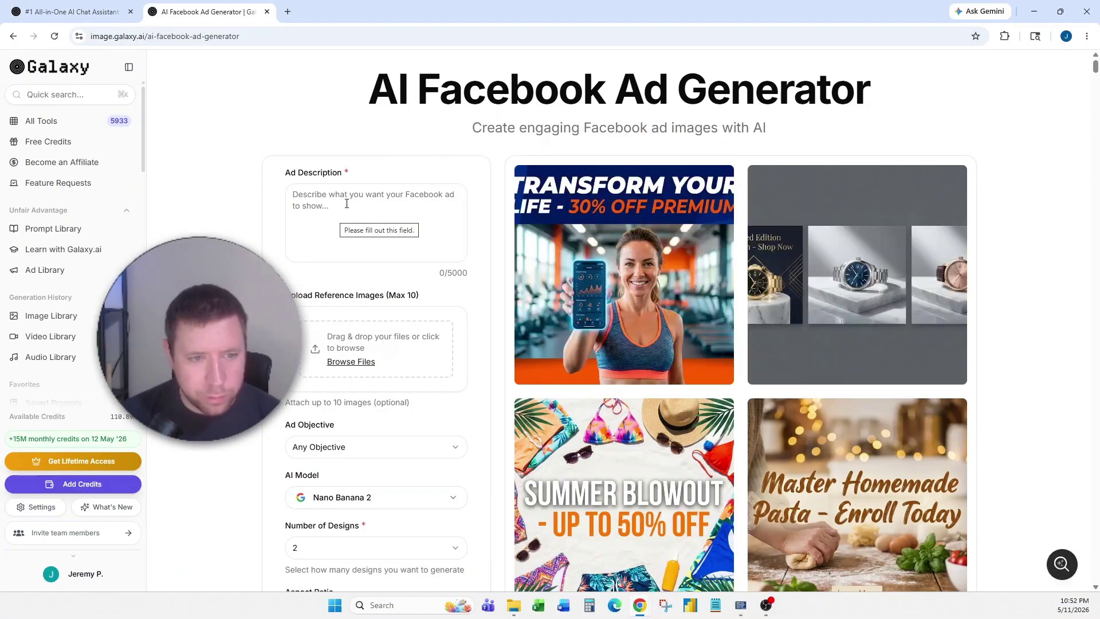
# Fill the ad description with the copied Fun & Energetic ad copy, choose the Sales & Conversions objective, and keep Nano Banana 2 as the model.
pyautogui.click(363, 205)
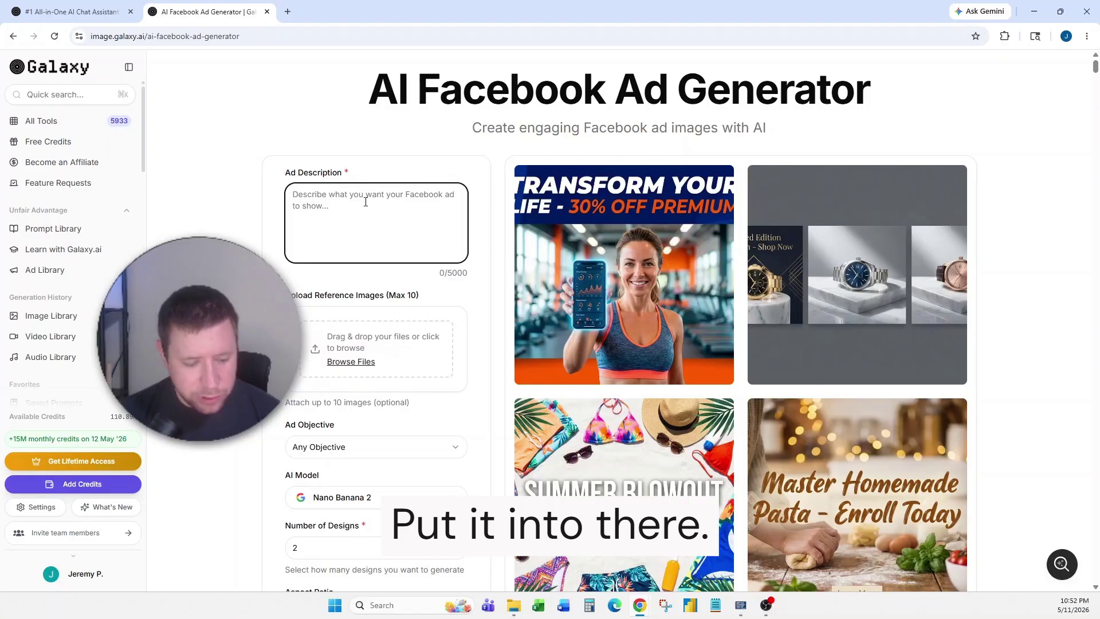
pyautogui.hotkey('ctrl', 'v')
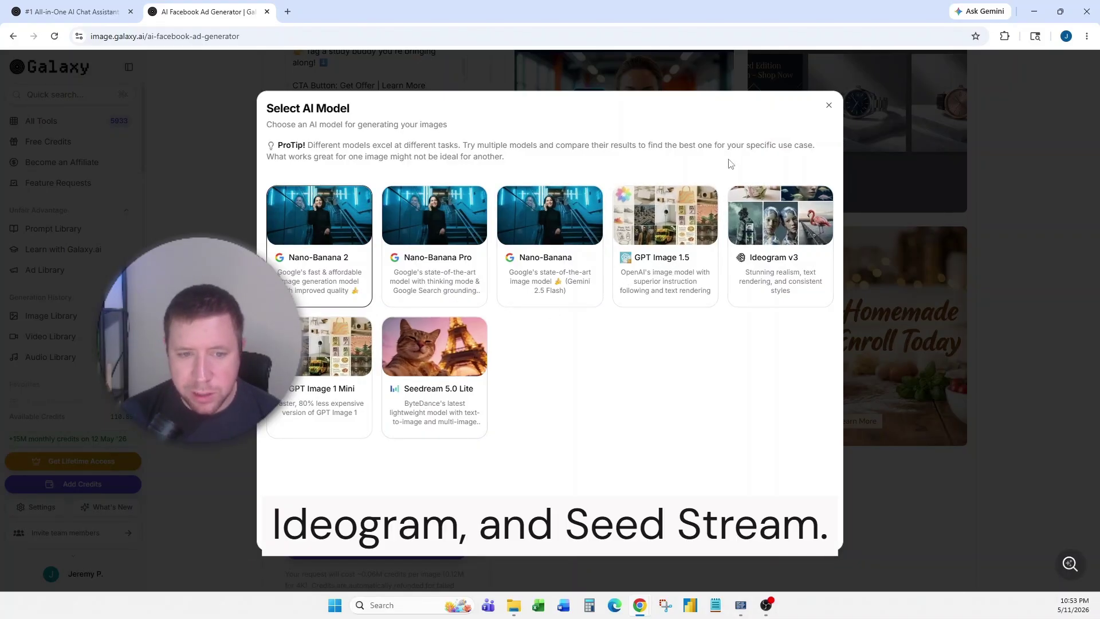
pyautogui.click(828, 105)
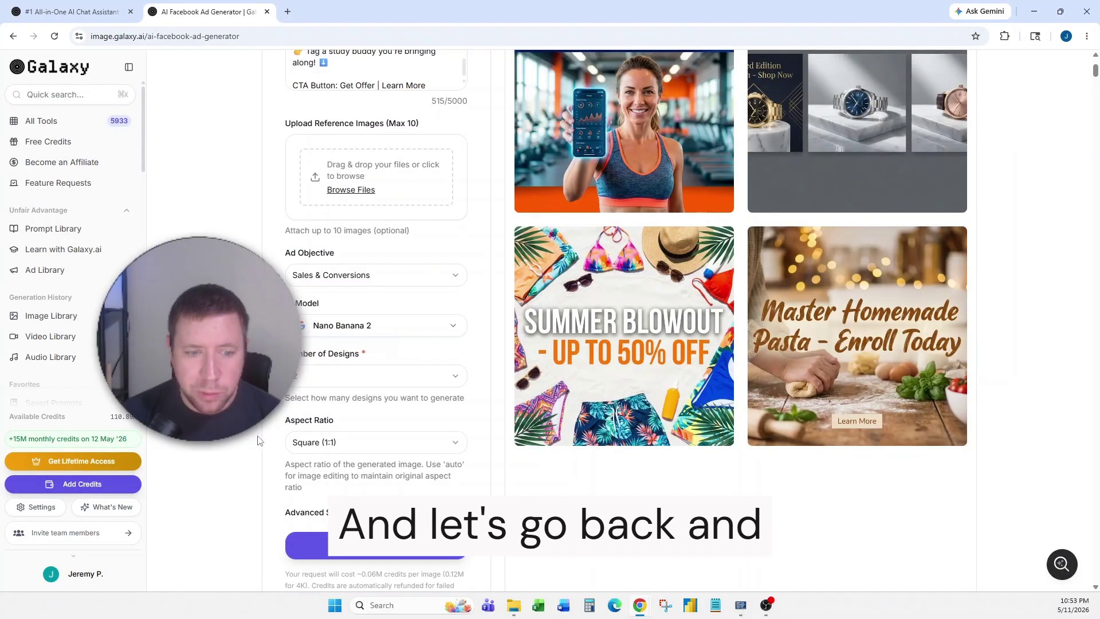
# Check the aspect ratio options and search Google for "facebook image ad size" in a new browser tab.
pyautogui.scroll(-2, 341, 448)
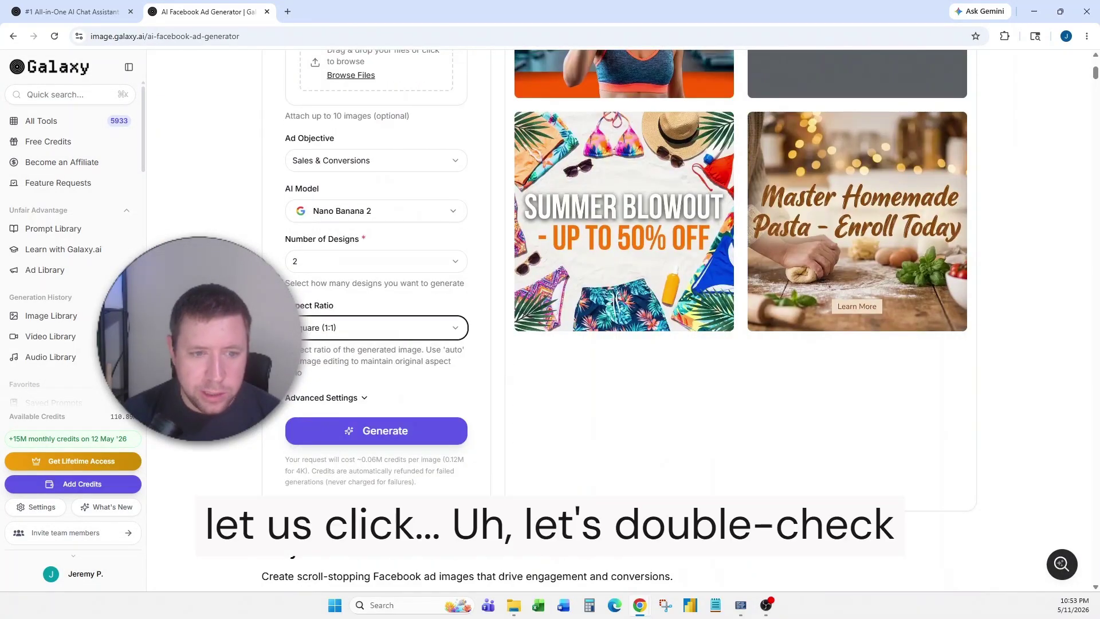
pyautogui.click(329, 328)
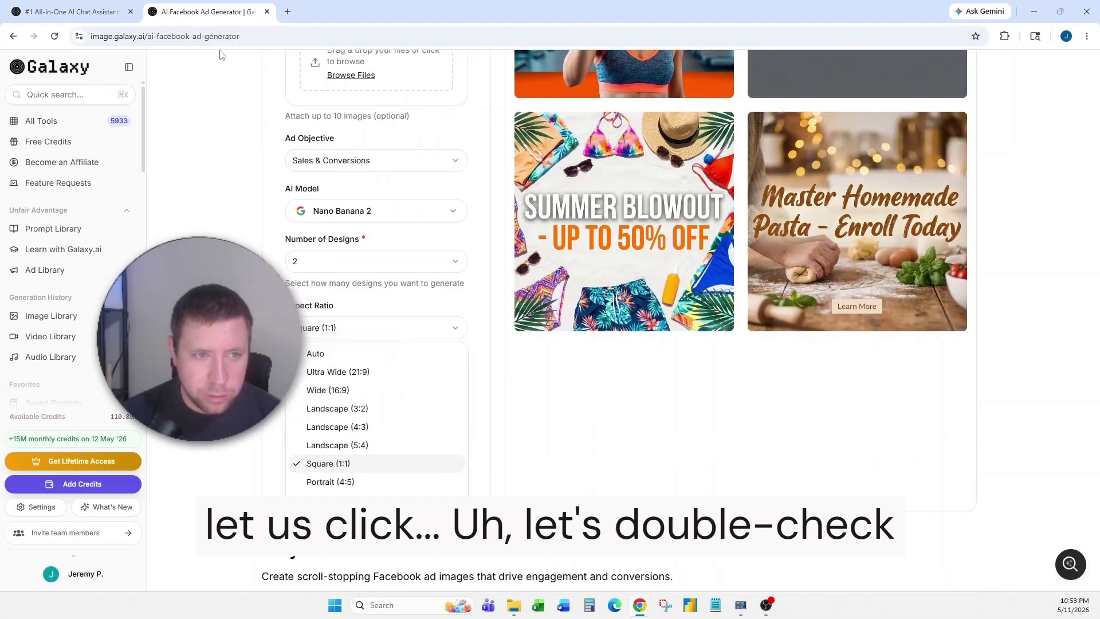
pyautogui.click(287, 12)
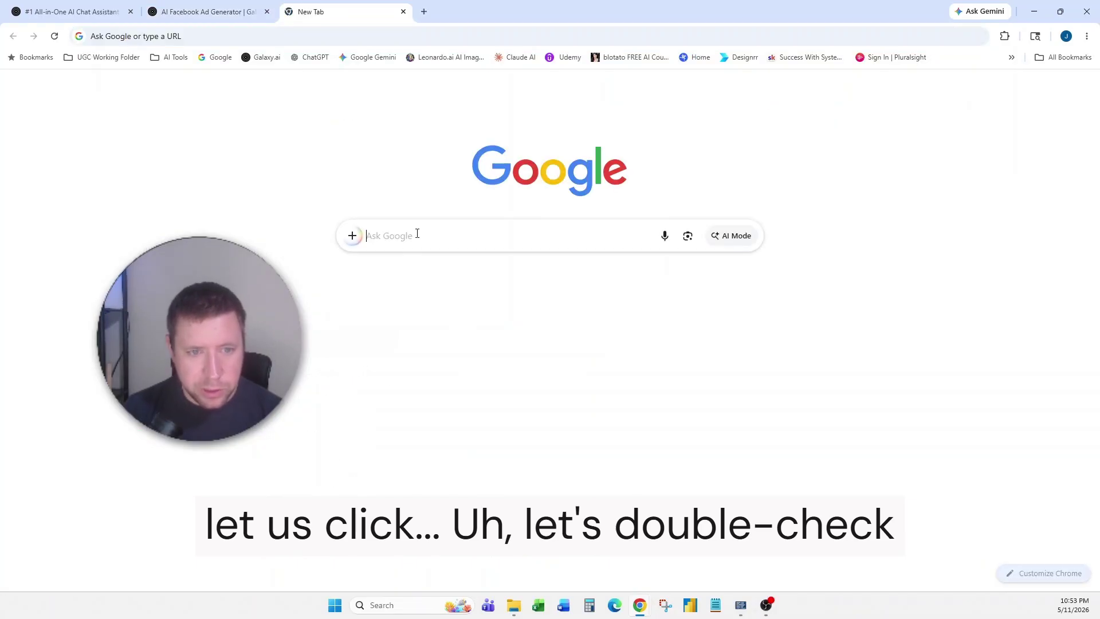
pyautogui.write('facebook image a')
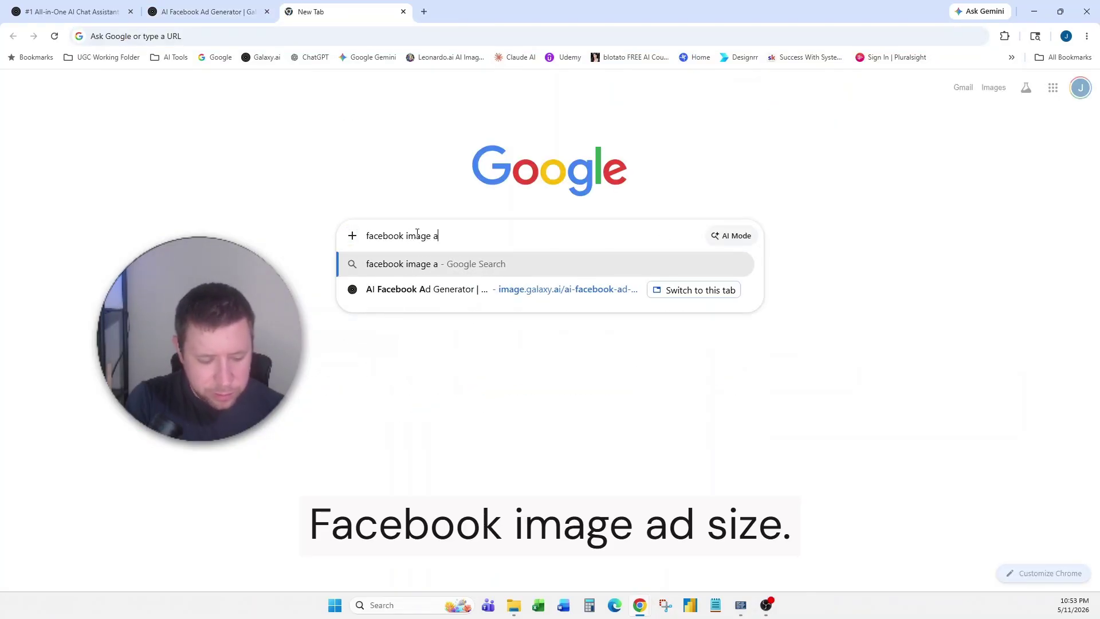
pyautogui.write('d size')
pyautogui.press('Return')
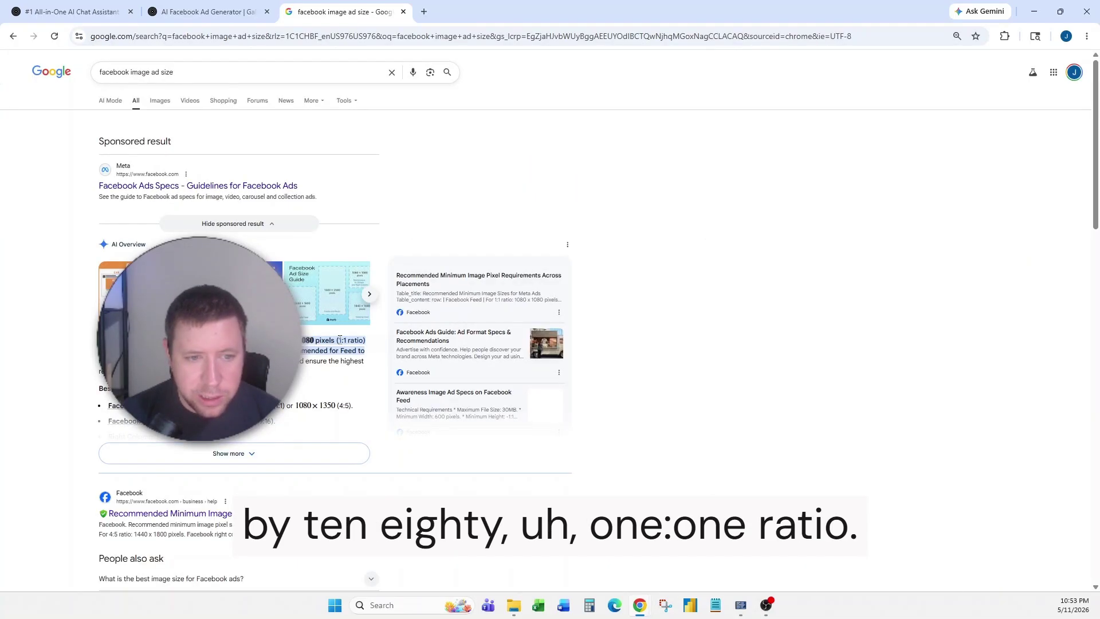
# Return to the AI Facebook Ad Generator, set the aspect ratio to Square (1:1), and generate two ad designs.
pyautogui.click(206, 11)
pyautogui.click(367, 324)
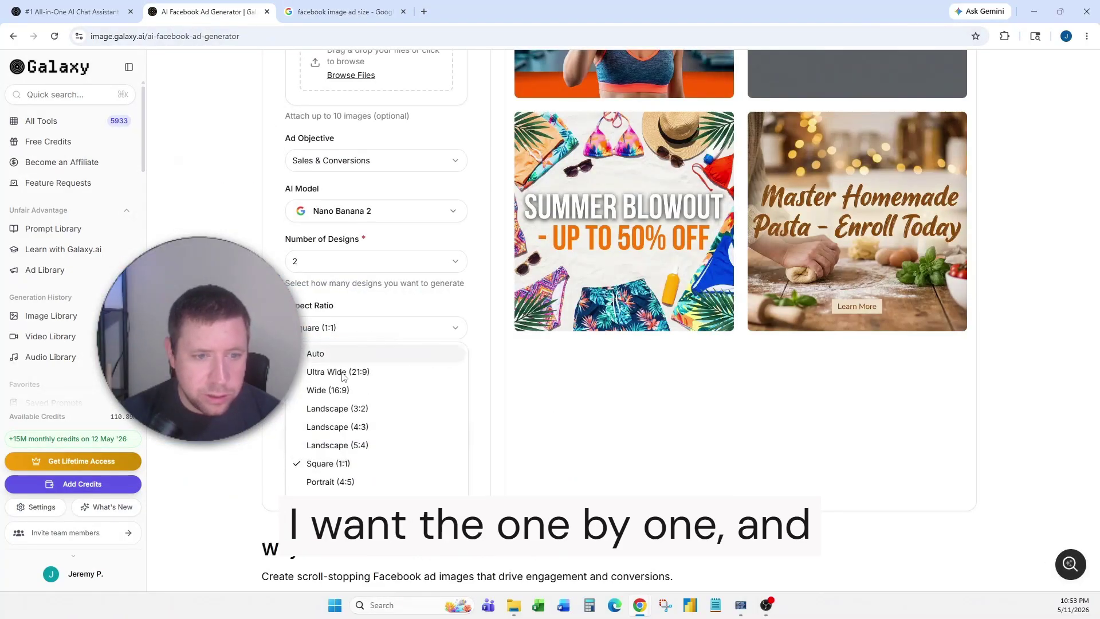
pyautogui.click(338, 465)
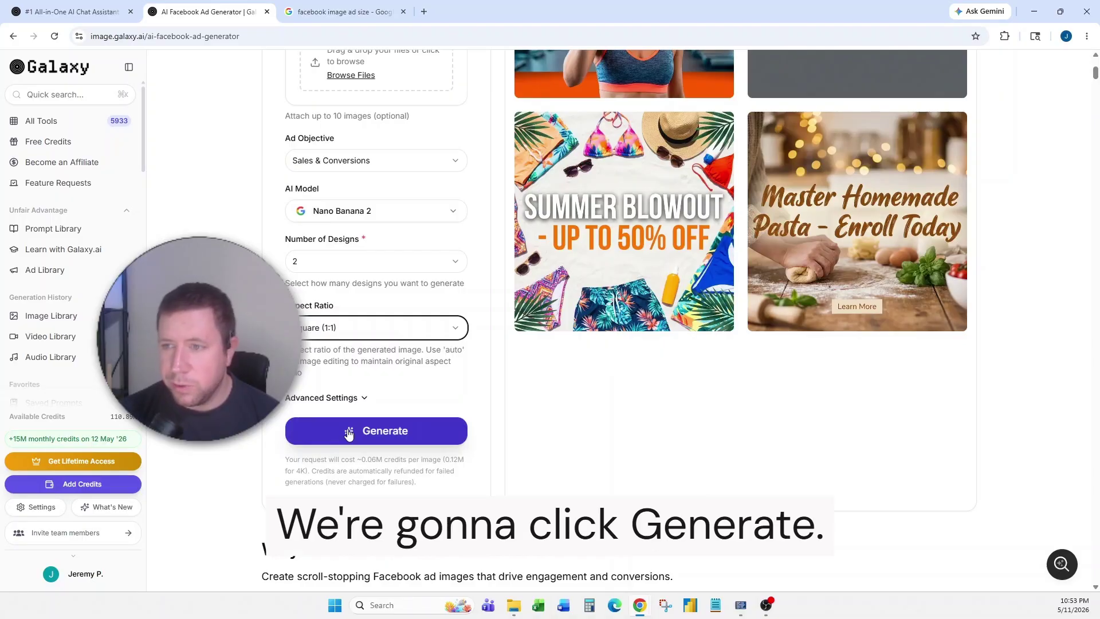
pyautogui.click(349, 434)
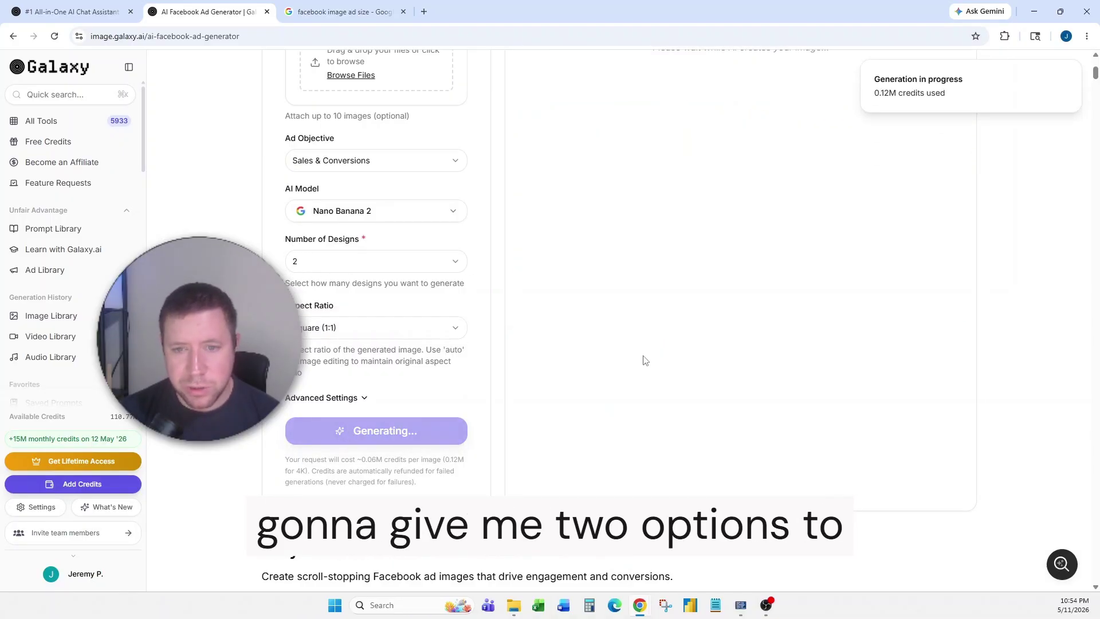
pyautogui.scroll(5, 643, 360)
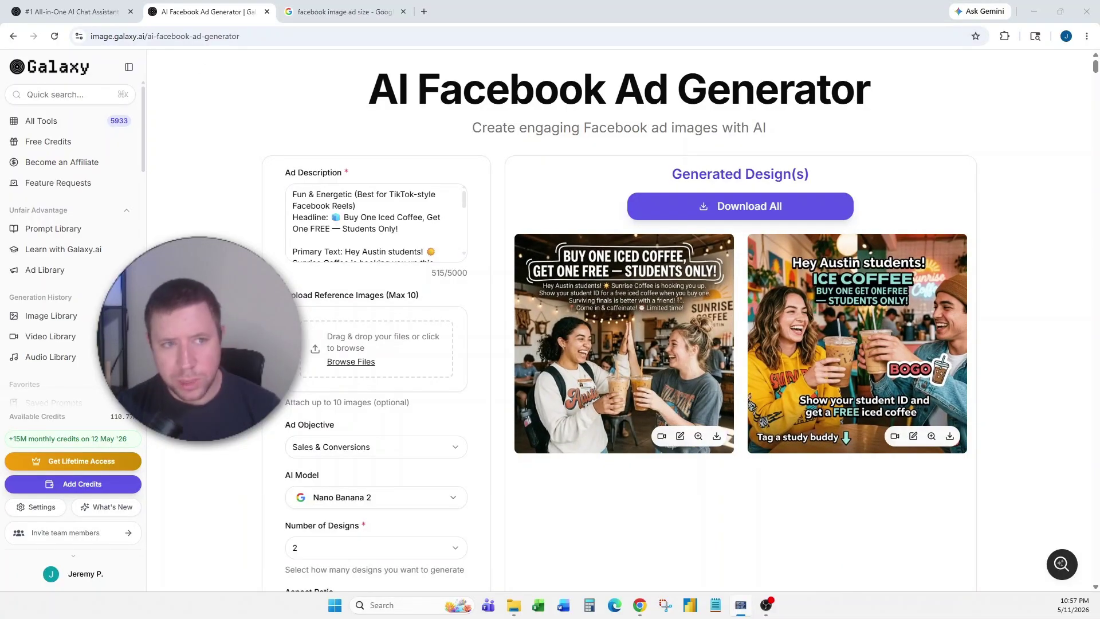
# Return to the chat and request a 30 day Instagram content plan for June 2026 showing who the coffee shop is and what it sells.
pyautogui.click(69, 16)
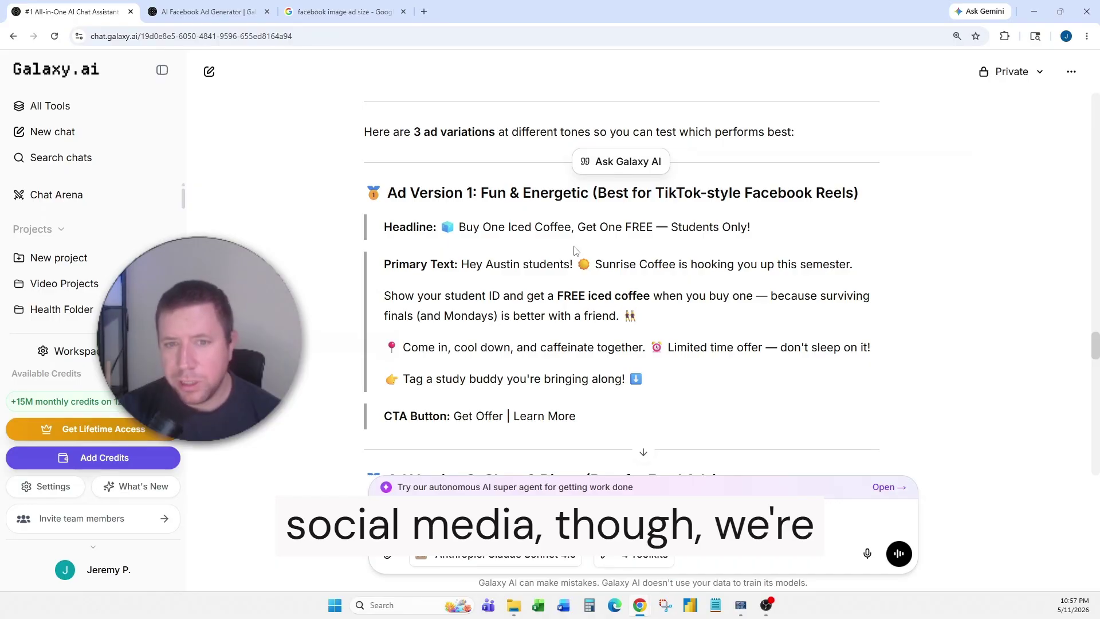
pyautogui.scroll(-6, 538, 429)
pyautogui.scroll(-1, 539, 429)
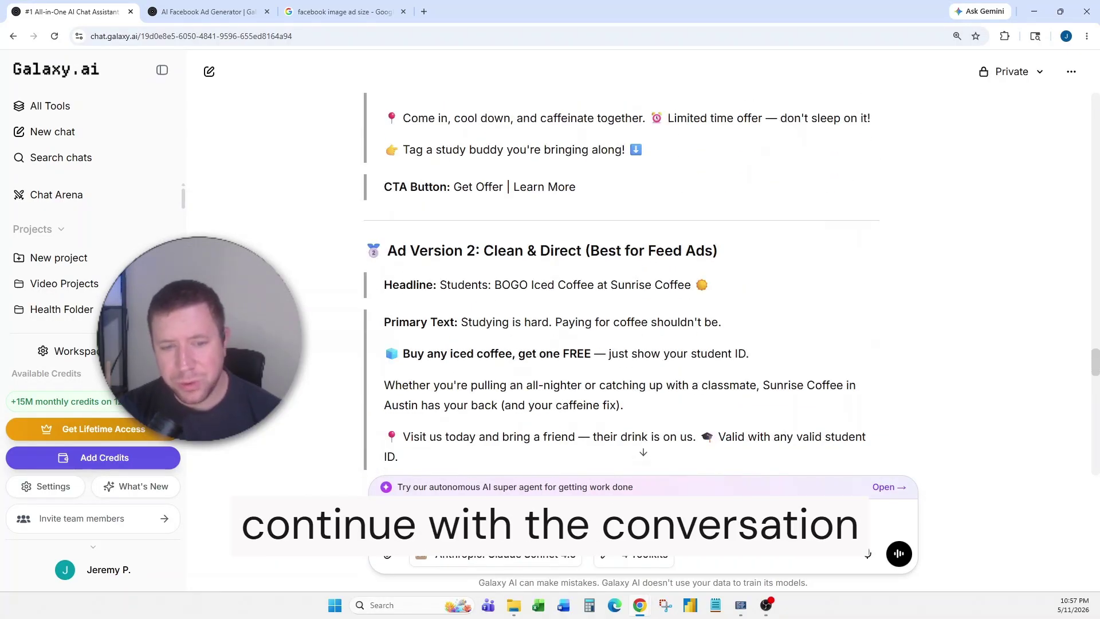
pyautogui.scroll(-8, 613, 423)
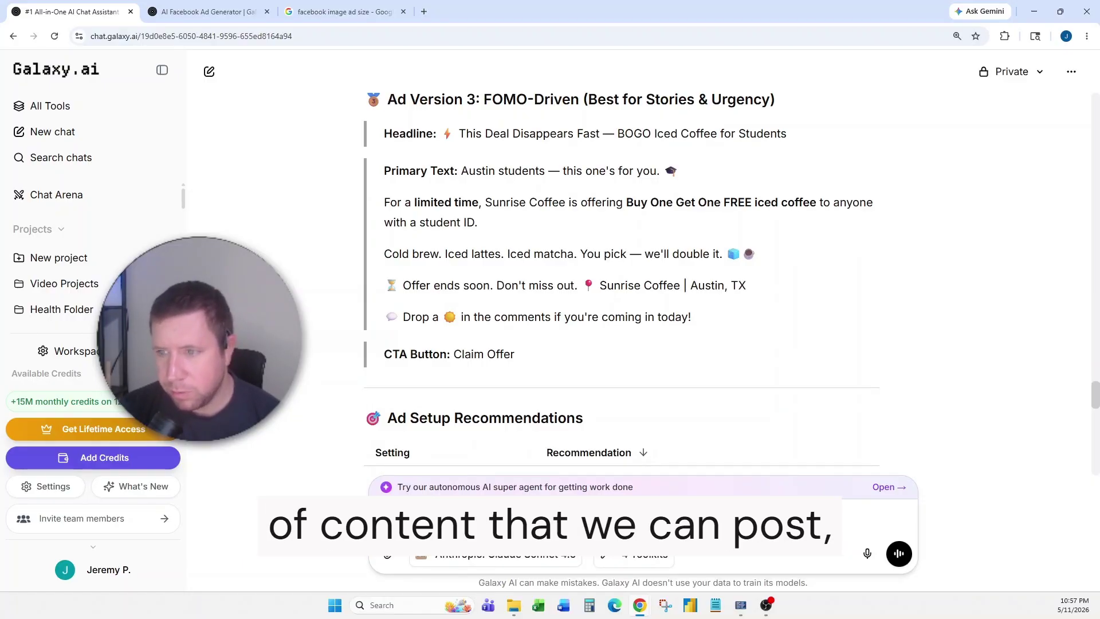
pyautogui.write('Create a 30 day Instagram content plan for June 2026 for our coffee shop. Show who we are, what we sell, and how we display our Texas values in our community.')
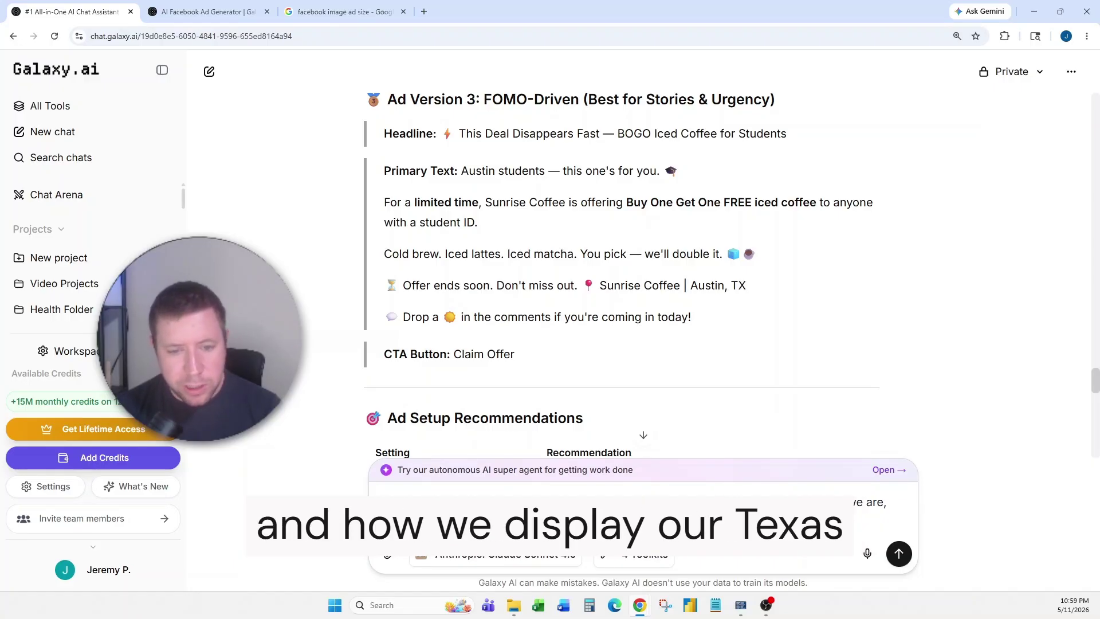
pyautogui.click(899, 553)
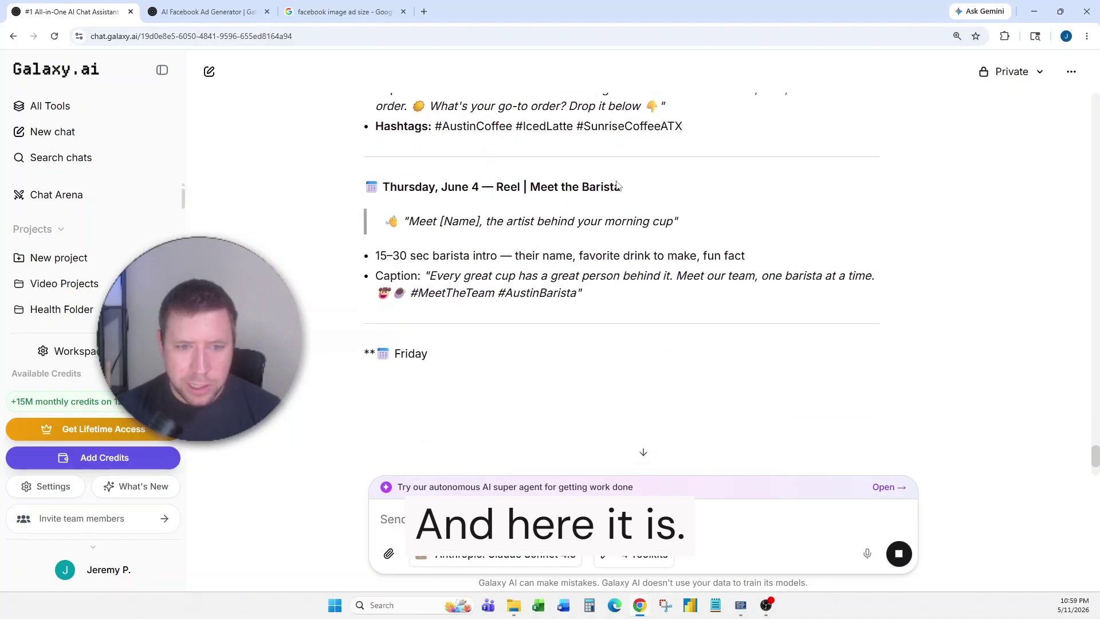
# Review the Week 1 posts of the content plan, checking each day's format, caption and call to action.
pyautogui.scroll(15, 617, 183)
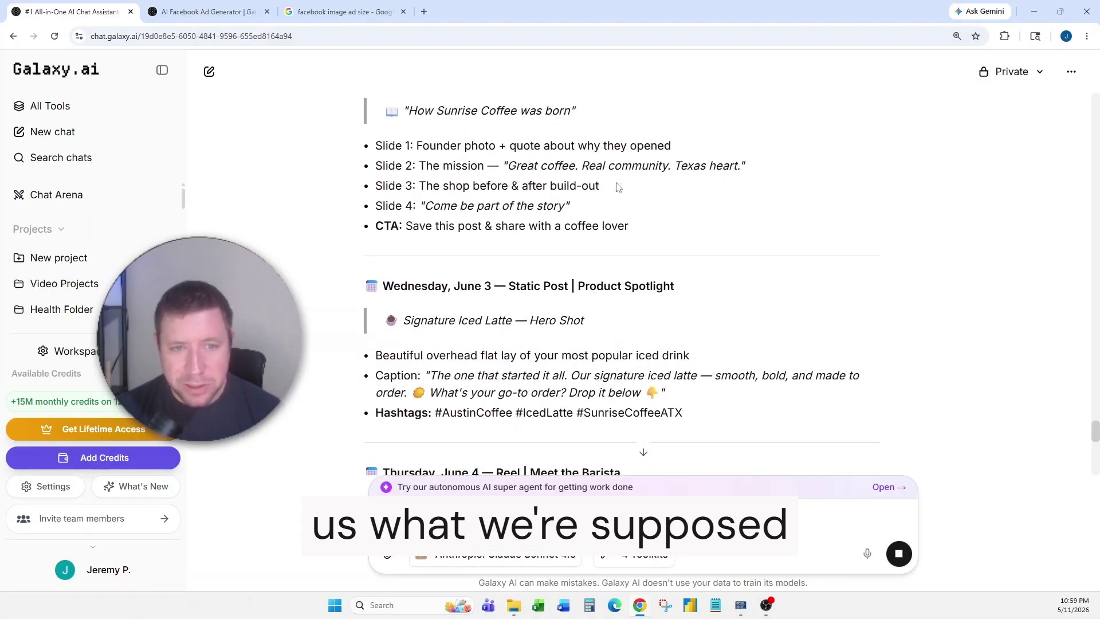
pyautogui.scroll(2, 618, 188)
pyautogui.scroll(-2, 617, 187)
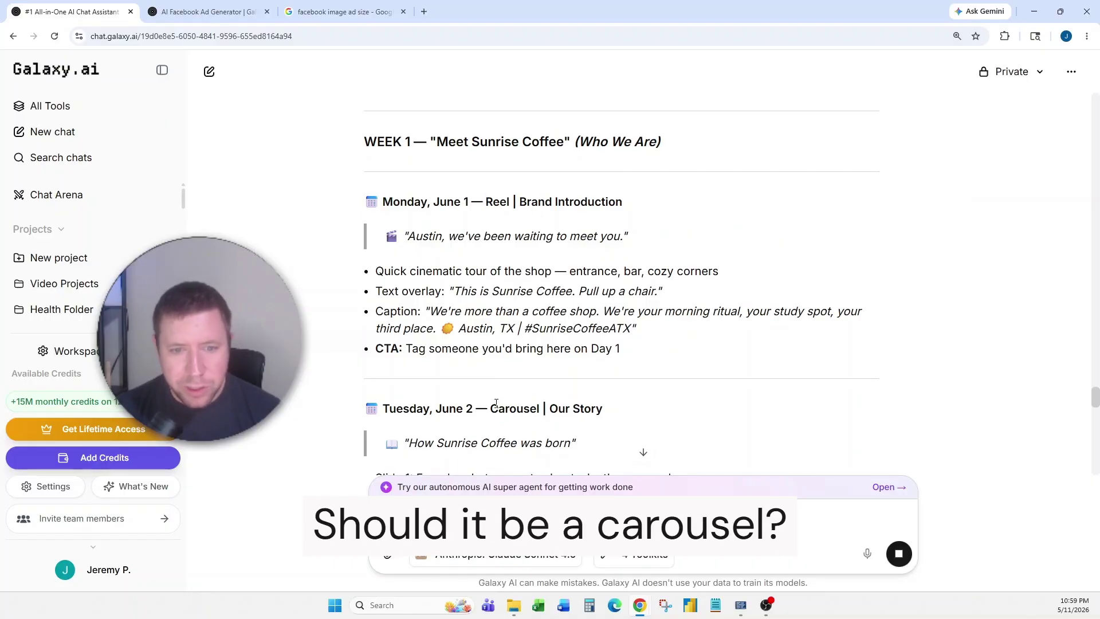
pyautogui.moveTo(499, 410); pyautogui.dragTo(534, 415)
pyautogui.click(534, 414)
pyautogui.scroll(-4, 509, 296)
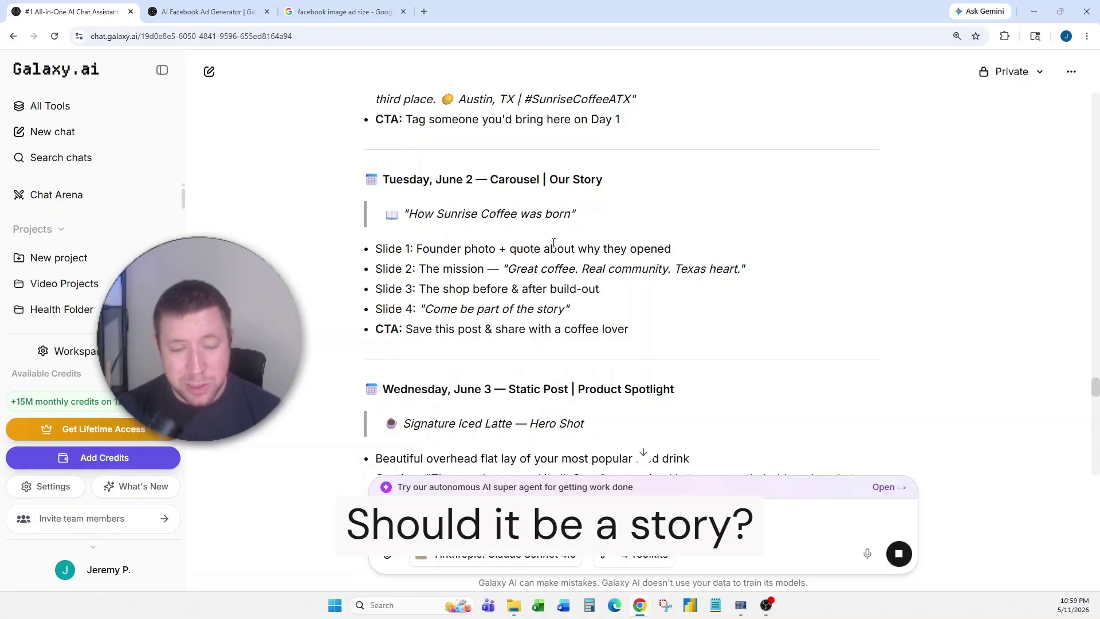
pyautogui.scroll(-10, 555, 241)
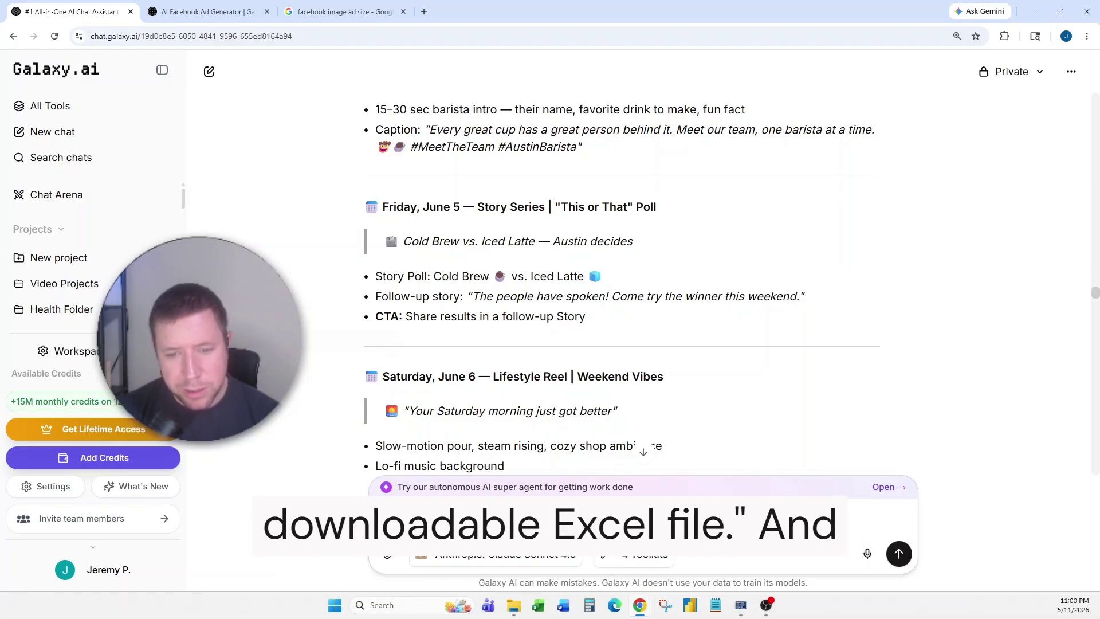
# Request the 30 day content plan as a downloadable Excel file and open the downloaded workbook in Excel.
pyautogui.press('Return')
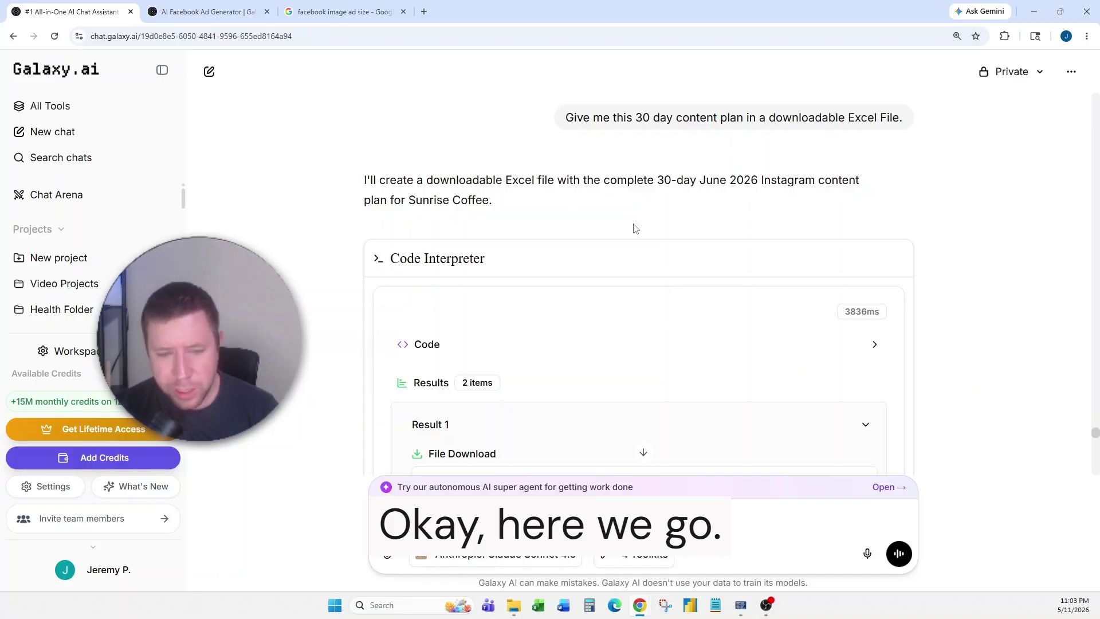
pyautogui.scroll(-3, 634, 167)
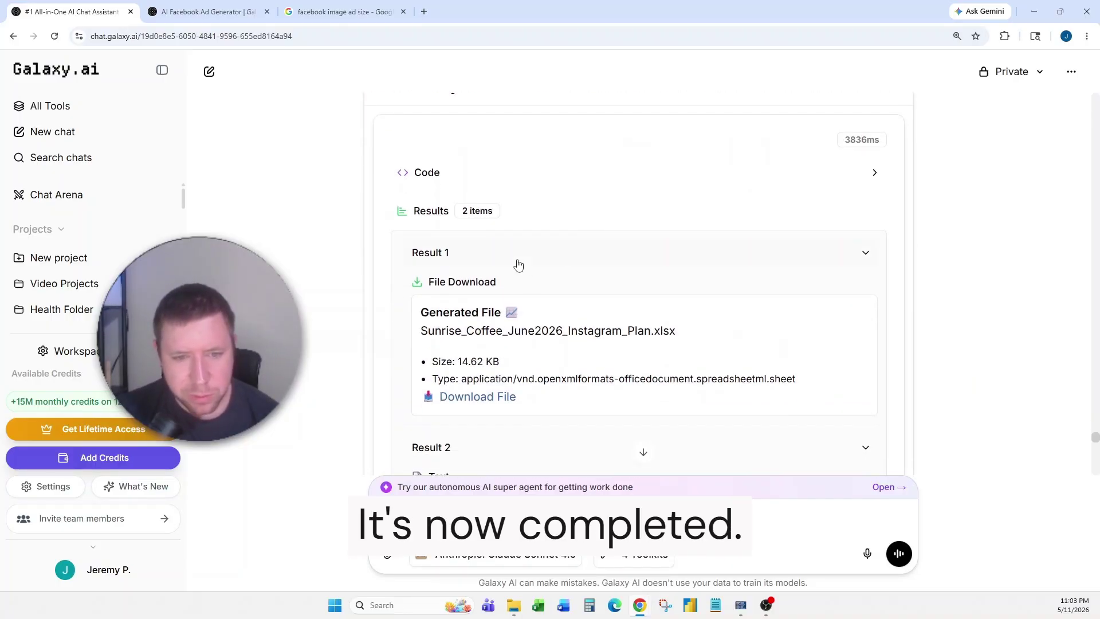
pyautogui.scroll(-2, 487, 281)
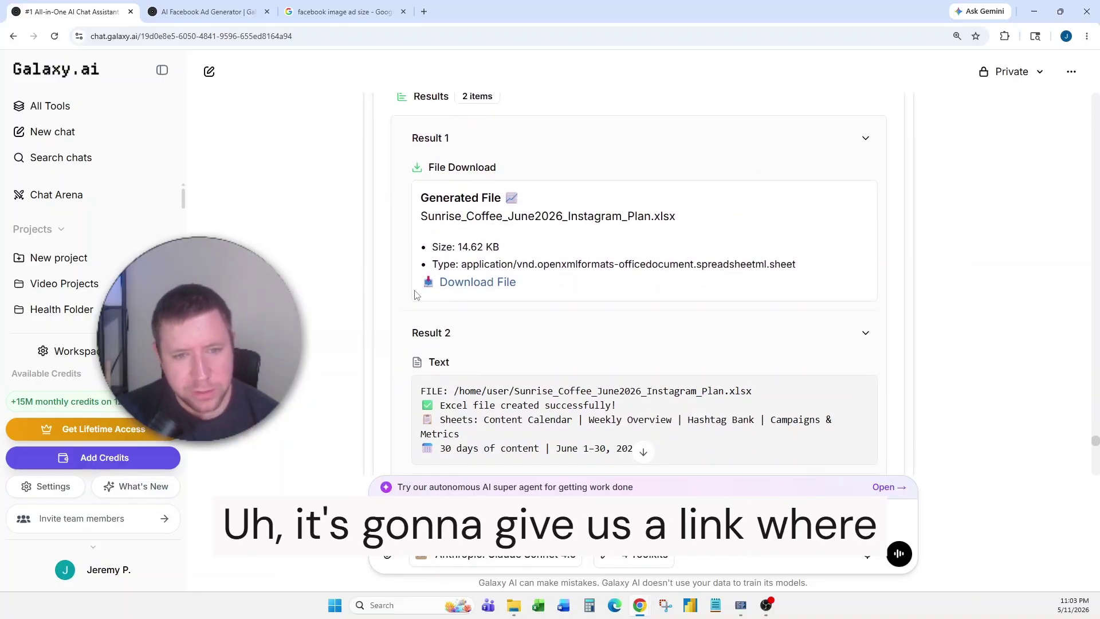
pyautogui.click(488, 285)
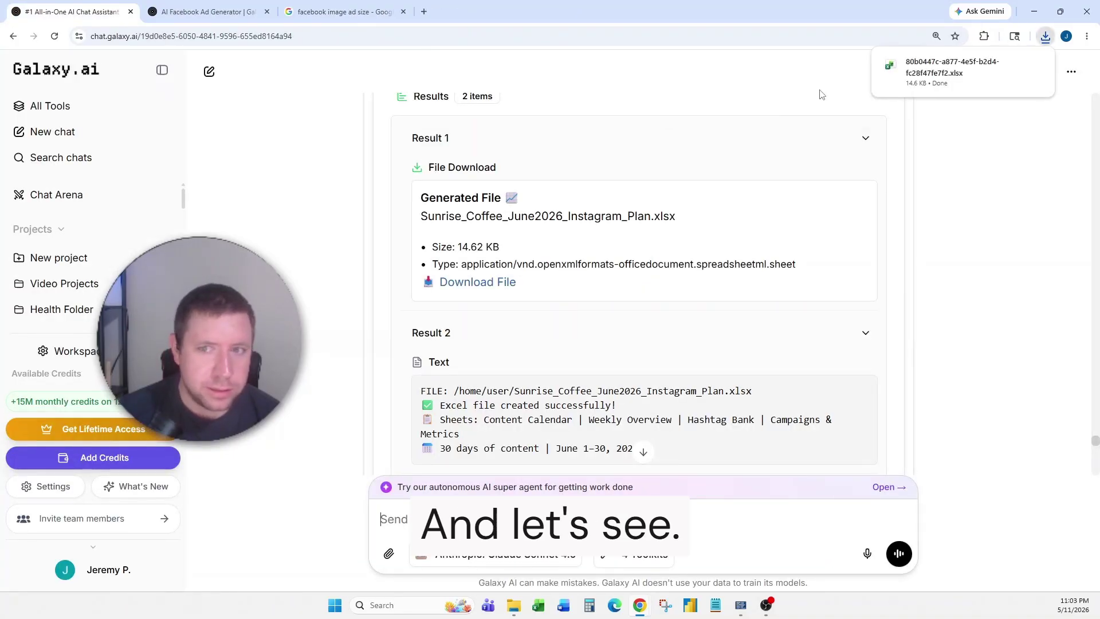
pyautogui.click(919, 77)
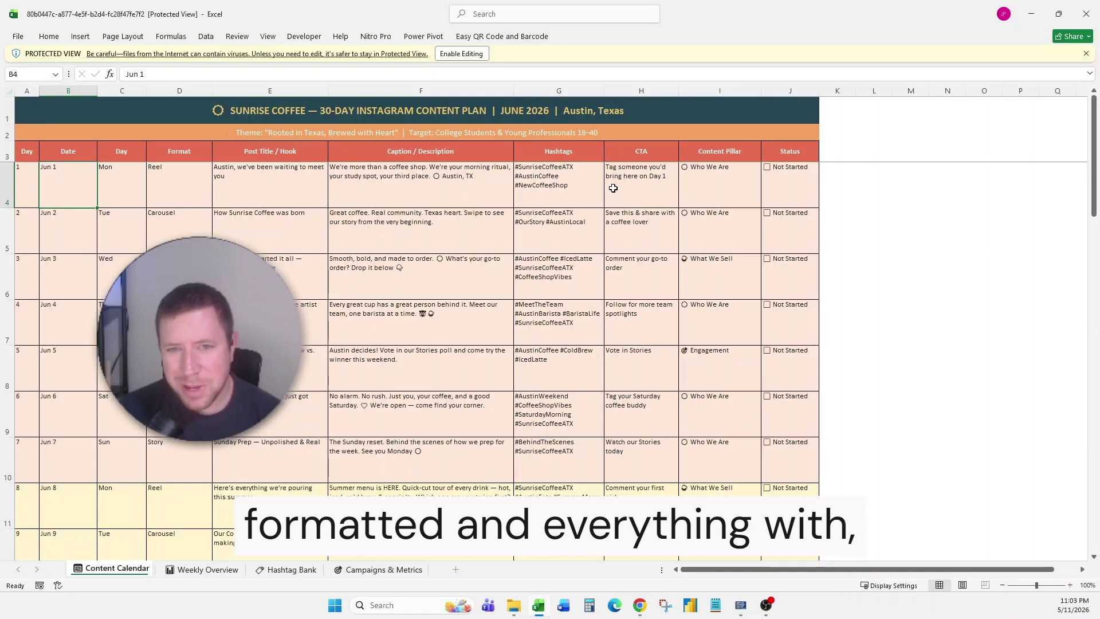
# Examine the Content Calendar sheet's formatting, captions, Hashtags column and CTA column.
pyautogui.click(467, 203)
pyautogui.click(385, 312)
pyautogui.scroll(-4, 307, 284)
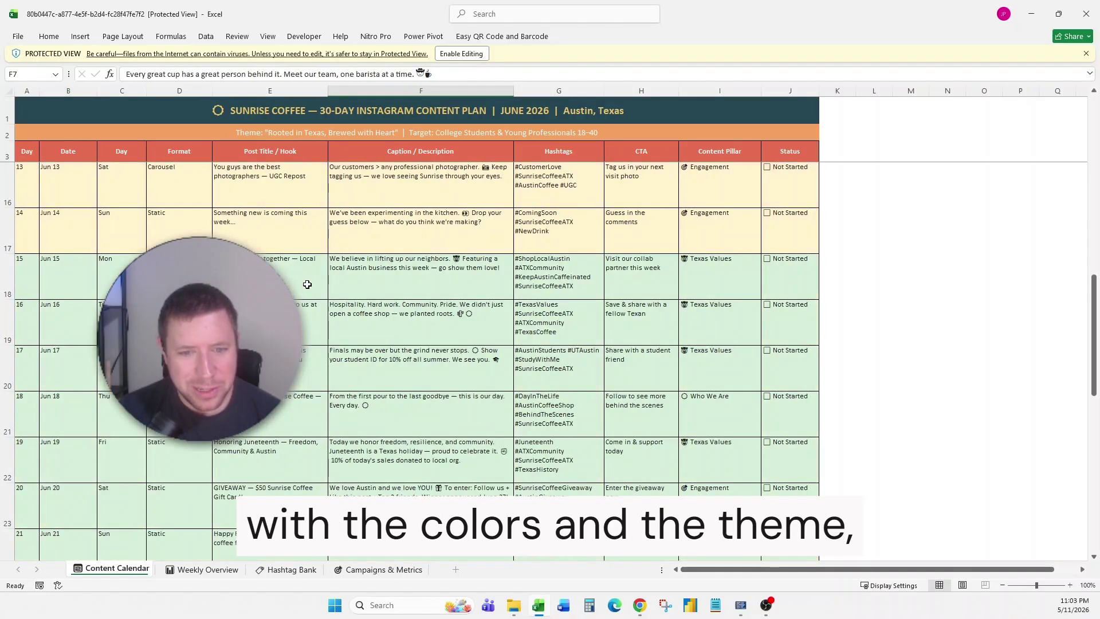
pyautogui.scroll(4, 303, 283)
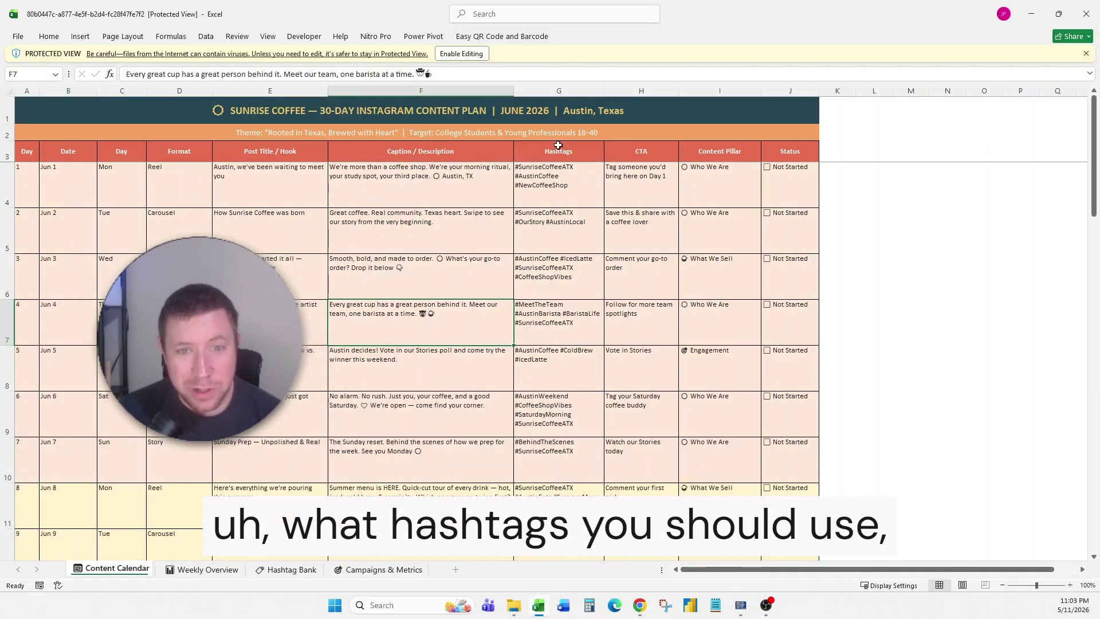
pyautogui.click(558, 90)
pyautogui.click(641, 90)
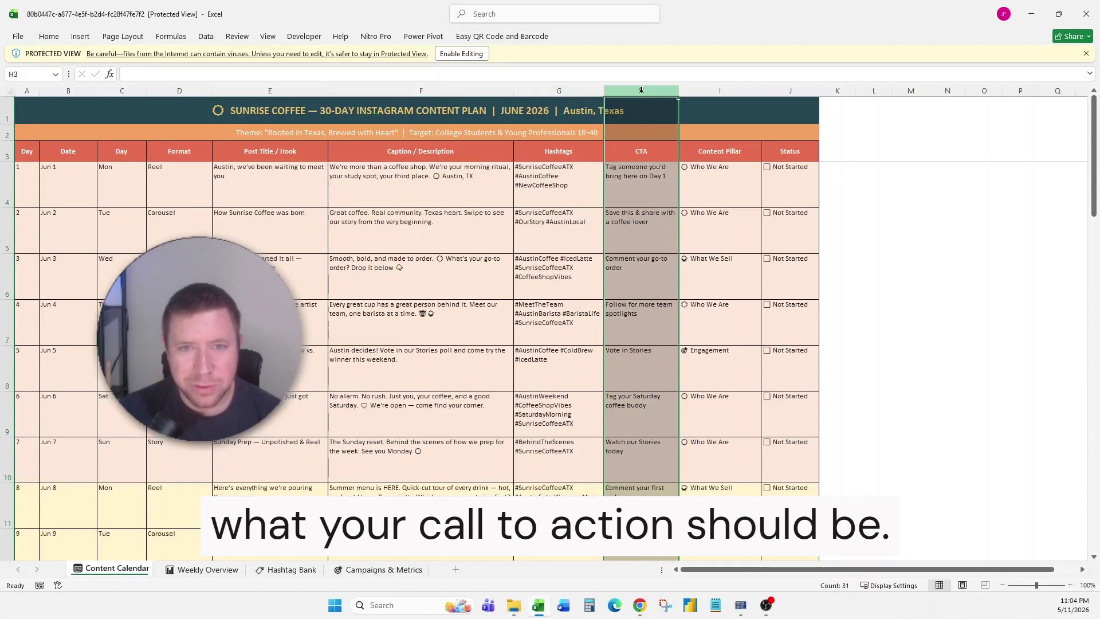
# Look through the daily entries of the Content Calendar from June 1 to June 30.
pyautogui.click(32, 189)
pyautogui.scroll(-5, 70, 240)
pyautogui.scroll(-2, 70, 239)
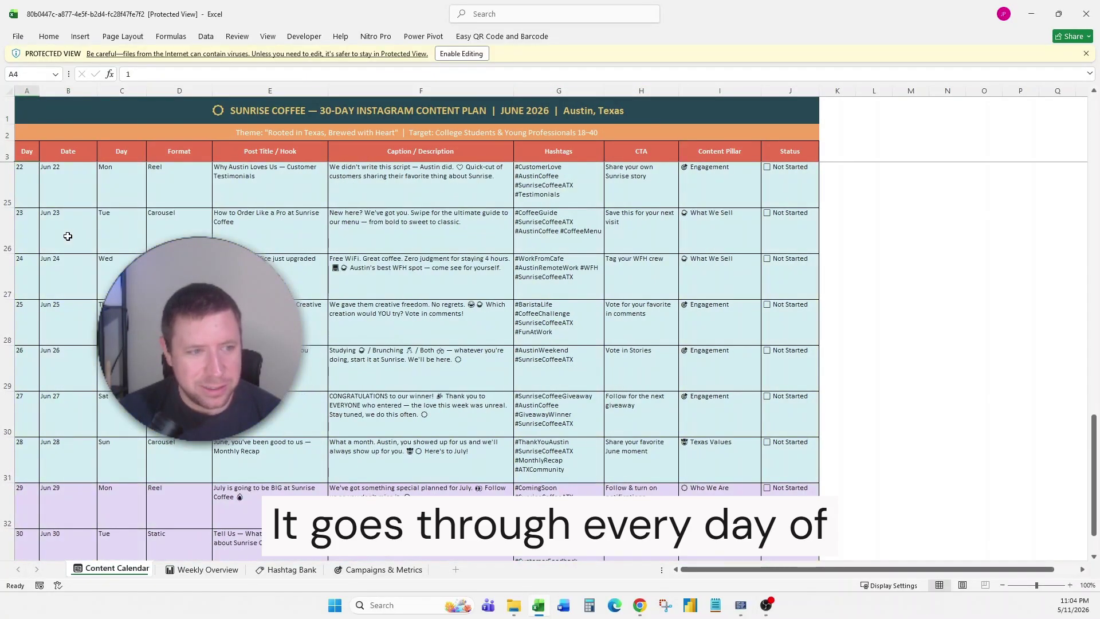
pyautogui.click(67, 251)
pyautogui.click(65, 295)
pyautogui.scroll(-4, 61, 321)
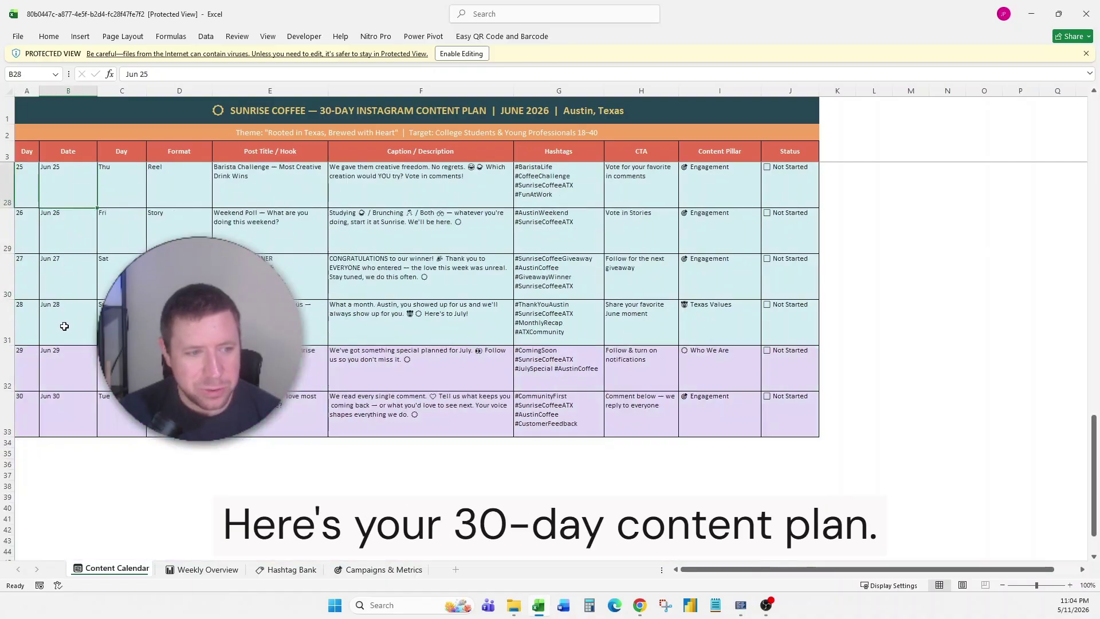
pyautogui.scroll(3, 59, 304)
pyautogui.click(70, 285)
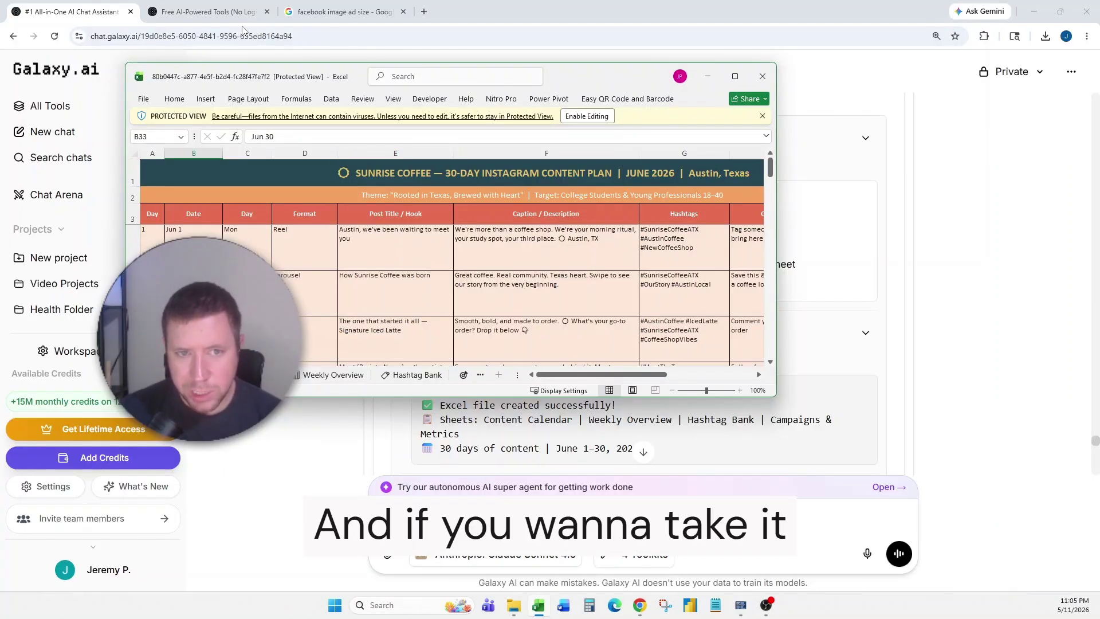
# Search the Galaxy.ai tools for "instagram post" and open the AI Instagram Post Generator.
pyautogui.click(219, 16)
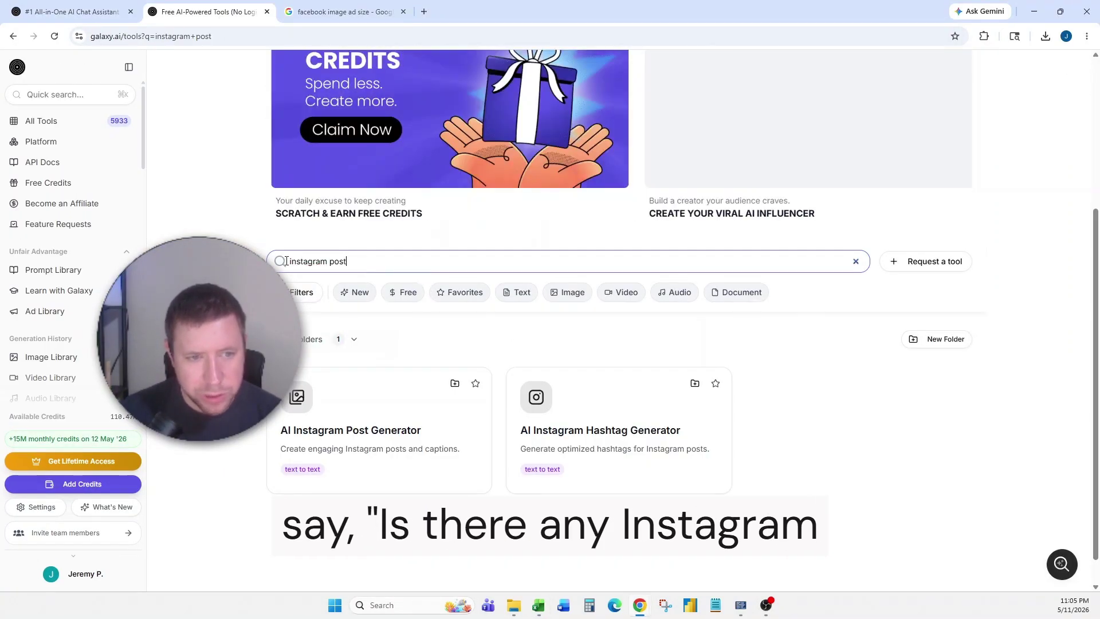
pyautogui.moveTo(287, 261); pyautogui.dragTo(349, 266)
pyautogui.click(364, 263)
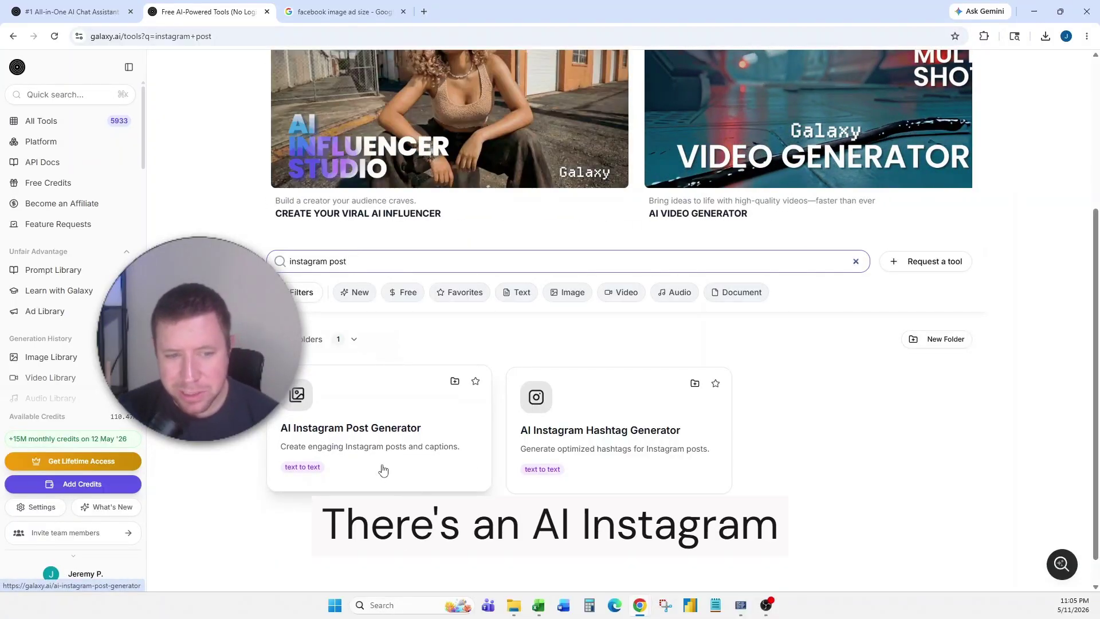
pyautogui.click(386, 413)
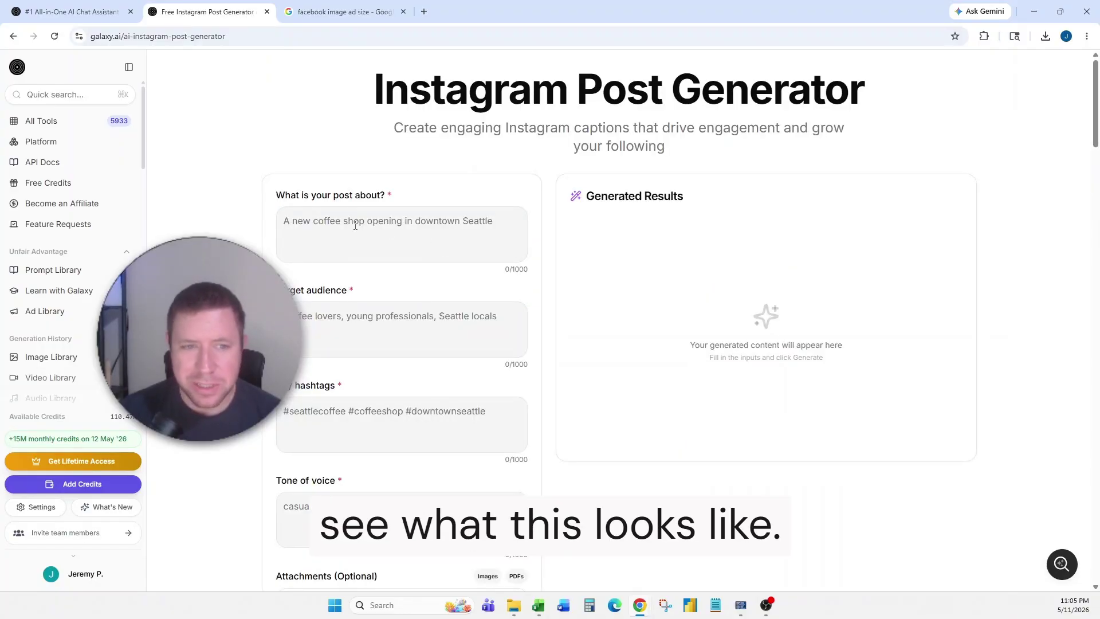
# Describe the post as "Coffee Shop in Austin Texas." plus the first caption from the Excel content plan, with target audience "Ages 18-40".
pyautogui.click(355, 225)
pyautogui.scroll(-3, 388, 275)
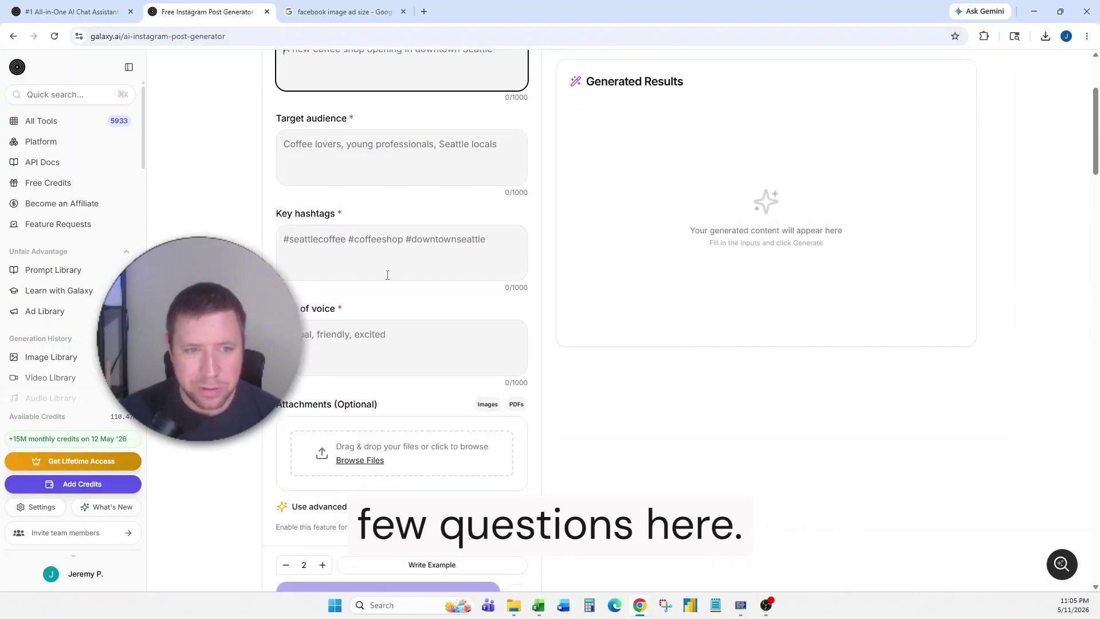
pyautogui.scroll(3, 387, 275)
pyautogui.hotkey('alt', 'Tab')
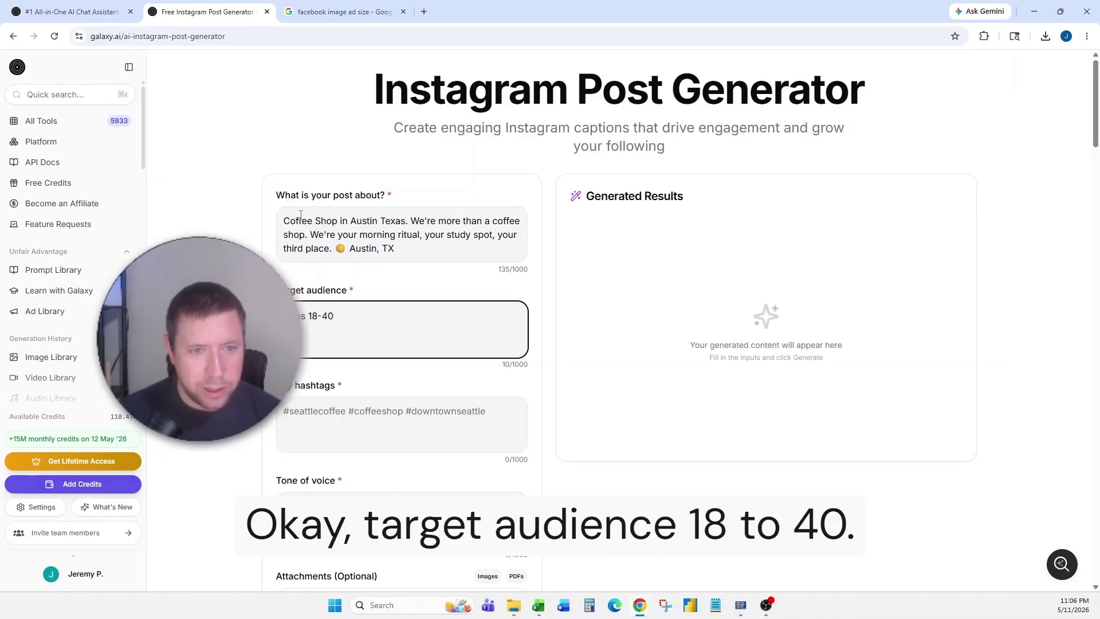
# Add "named Sunrise Coffee." after "Austin Texas" in the post description and review the description and target audience.
pyautogui.click(301, 214)
pyautogui.moveTo(315, 223); pyautogui.dragTo(411, 221)
pyautogui.click(441, 234)
pyautogui.press('BackSpace')
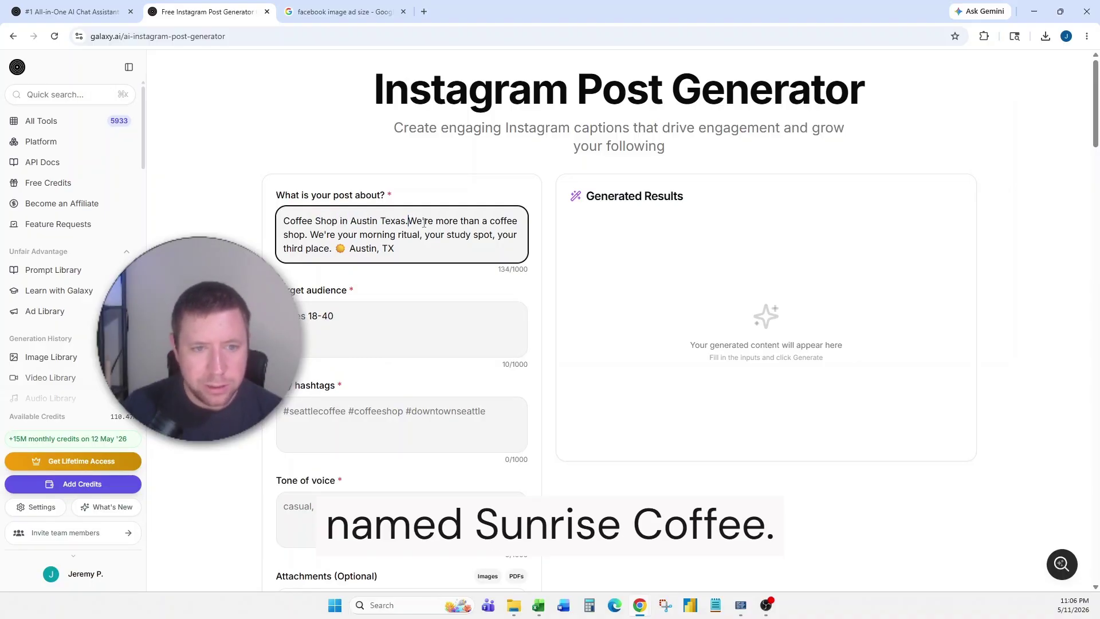
pyautogui.write('named Sunrise Coffee.')
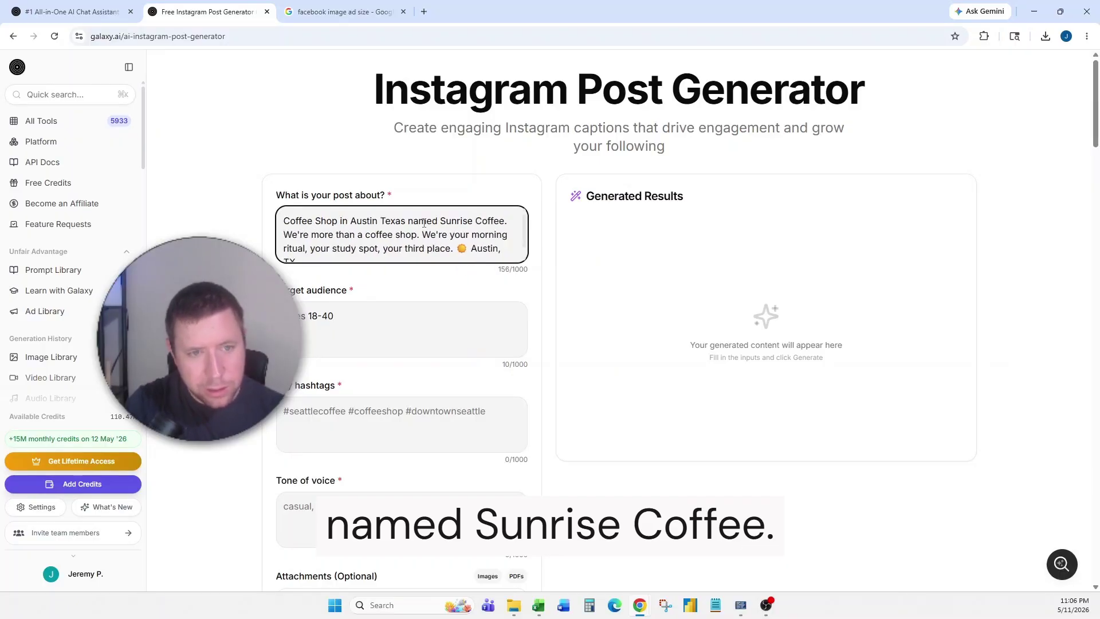
pyautogui.scroll(-1, 395, 234)
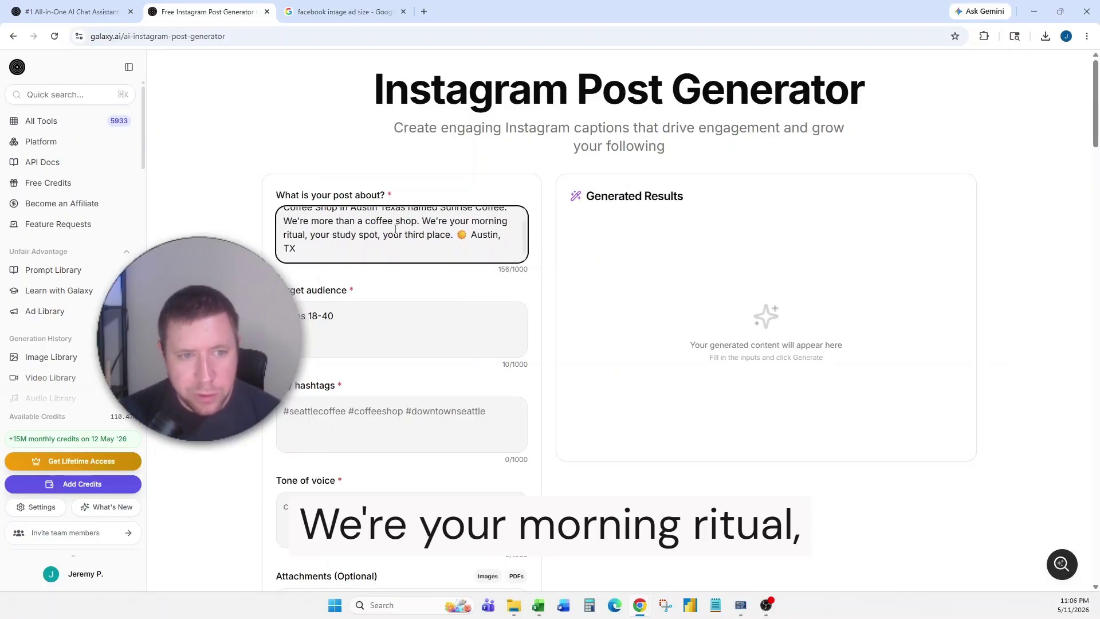
pyautogui.moveTo(359, 235); pyautogui.dragTo(427, 235)
pyautogui.click(493, 234)
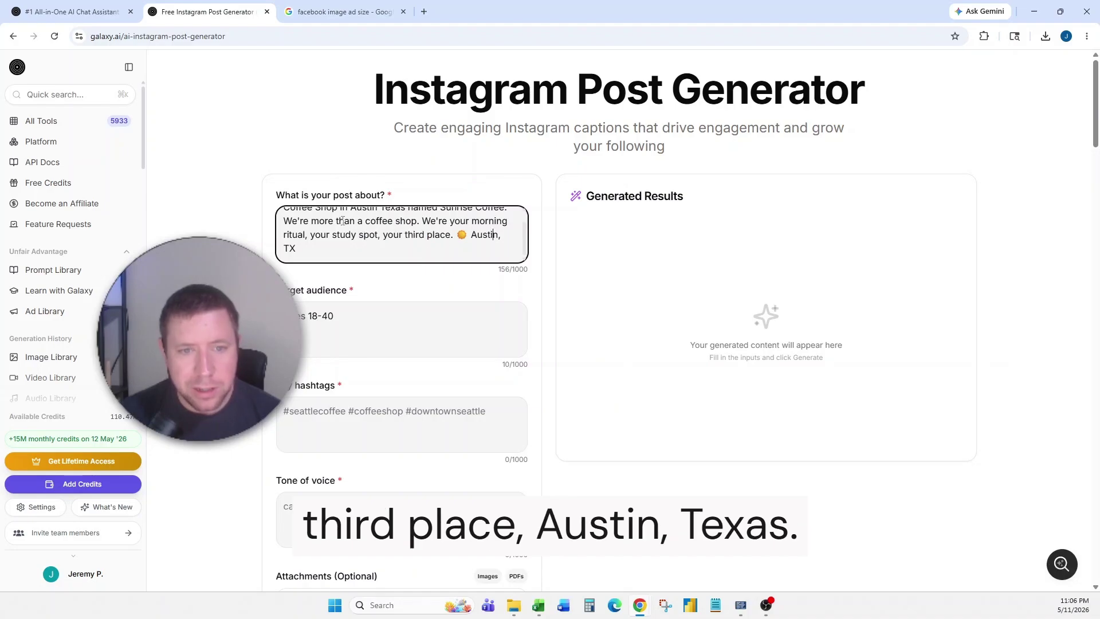
pyautogui.click(344, 321)
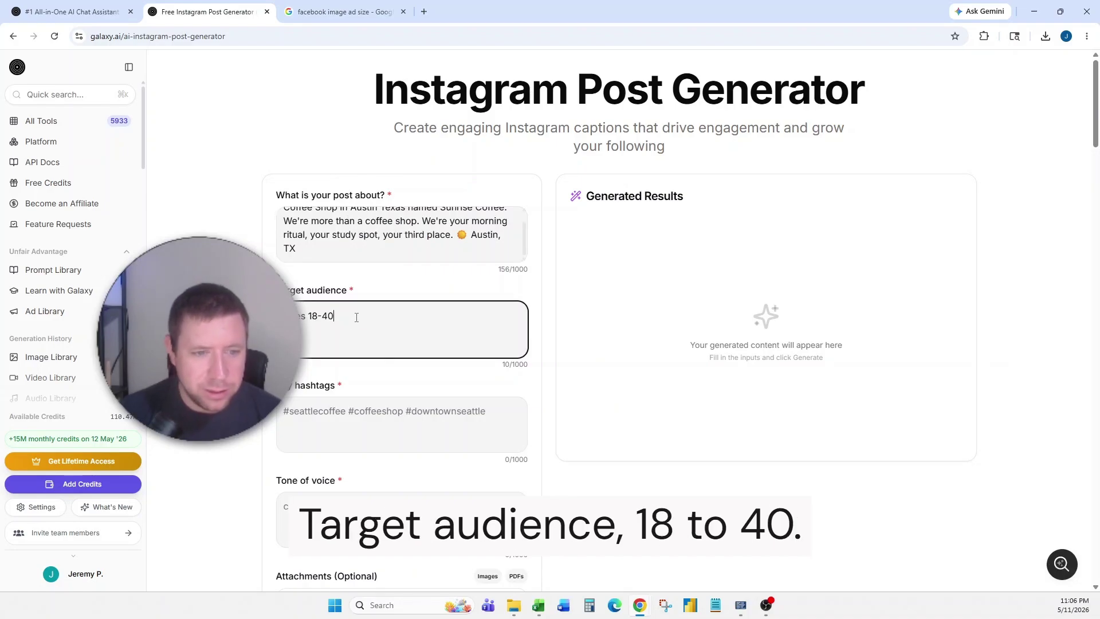
# Copy the first entry's hashtags #SunriseCoffeeATX #AustinCoffee #NewCoffeeShop from the Excel content plan into Key hashtags.
pyautogui.scroll(-2, 356, 316)
pyautogui.click(367, 304)
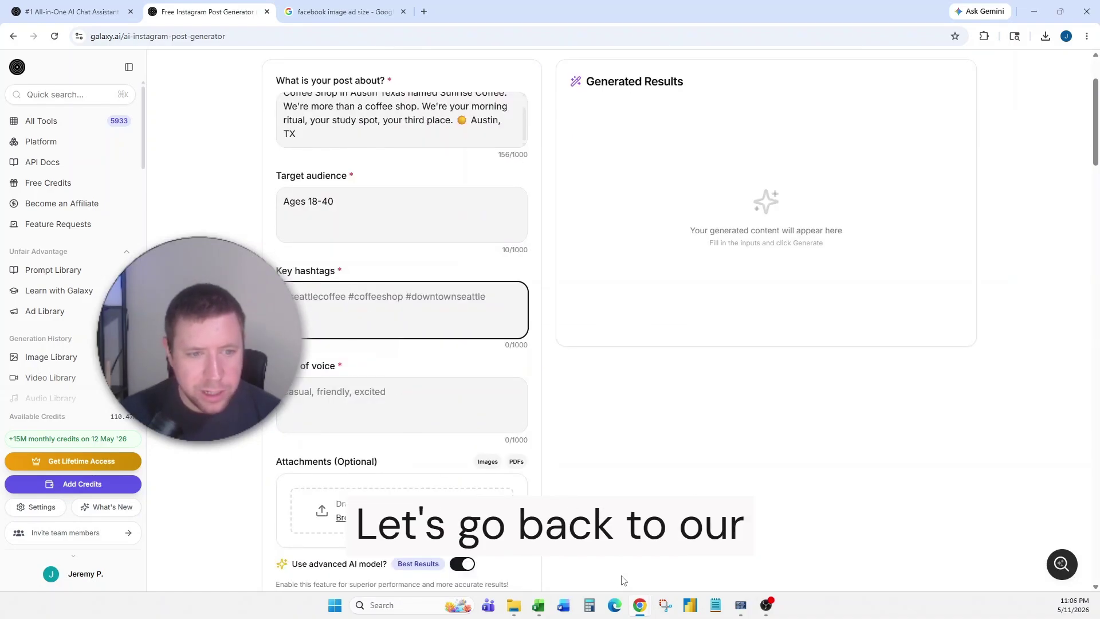
pyautogui.click(539, 605)
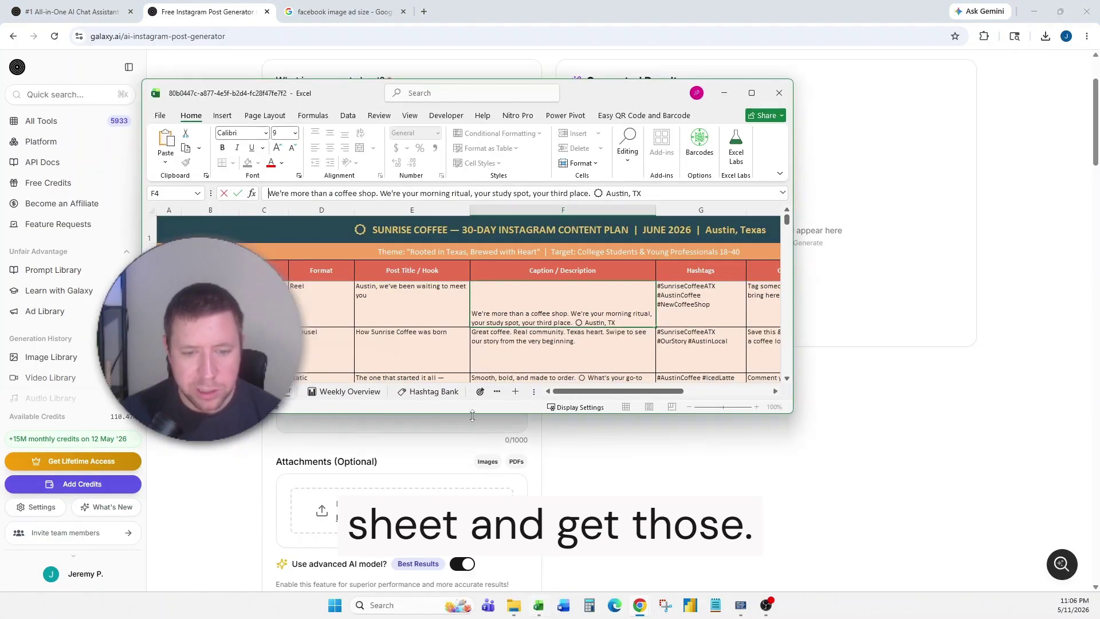
pyautogui.click(697, 308)
pyautogui.moveTo(500, 195); pyautogui.dragTo(265, 194)
pyautogui.hotkey('ctrl', 'c')
pyautogui.hotkey('alt', 'Tab')
pyautogui.hotkey('ctrl', 'v')
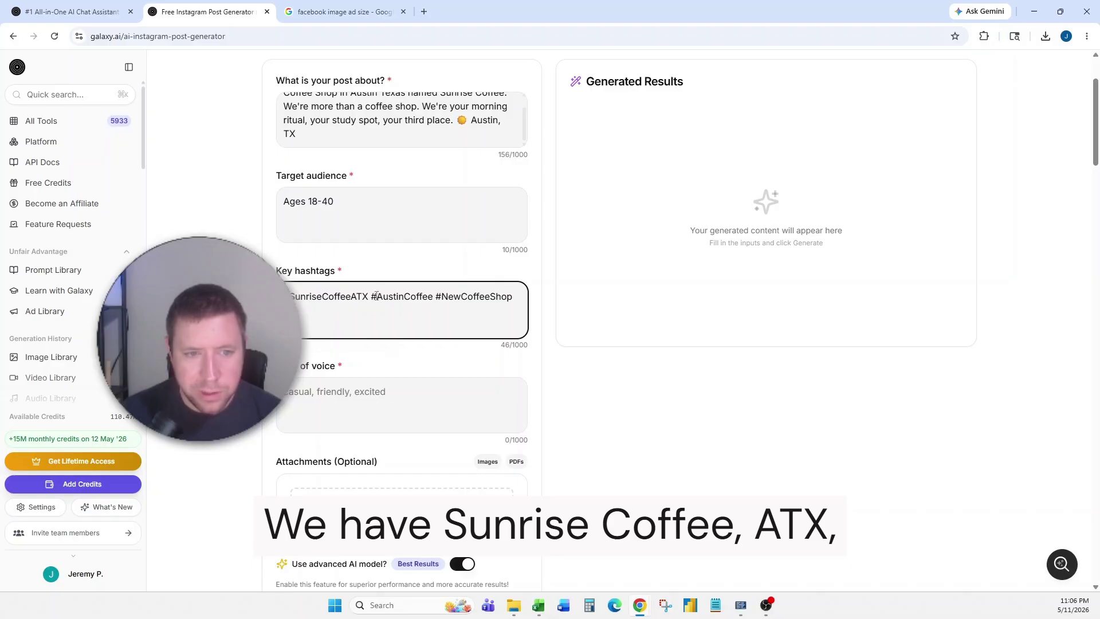
pyautogui.moveTo(377, 296); pyautogui.dragTo(423, 296)
pyautogui.click(455, 297)
pyautogui.doubleClick(449, 296)
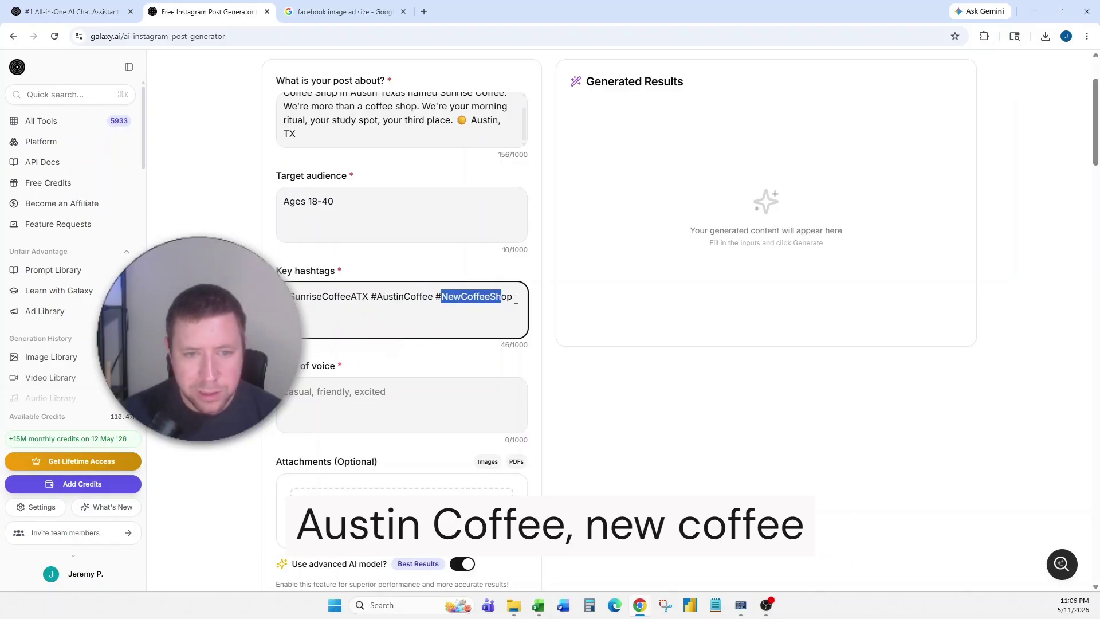
pyautogui.press('End')
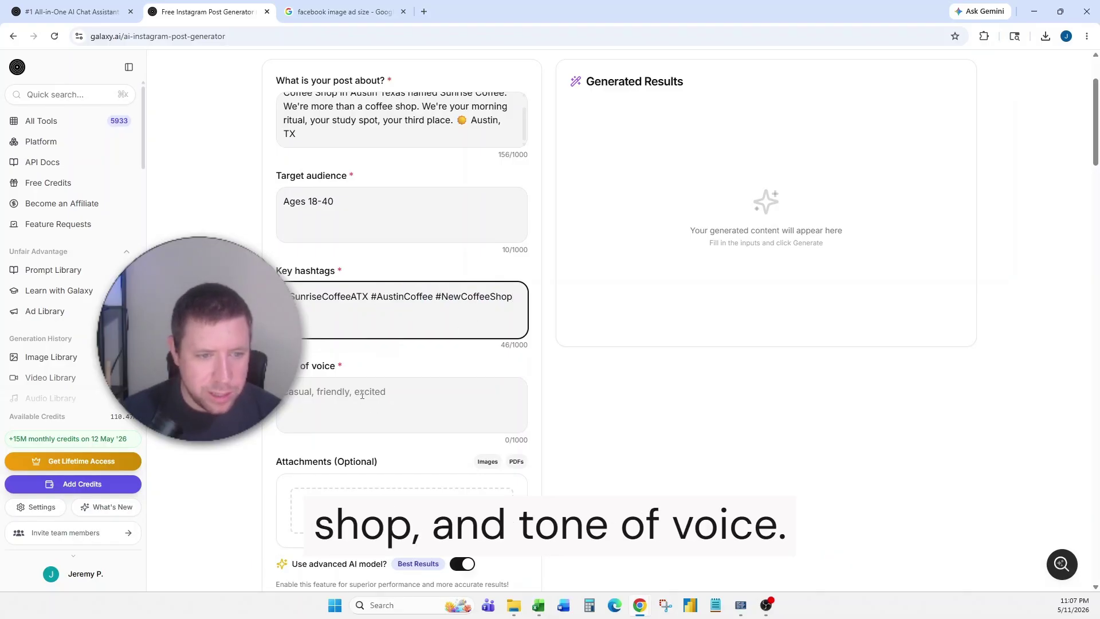
# Set the tone of voice to "friendly" and generate 4 Instagram post examples.
pyautogui.click(361, 394)
pyautogui.write('friendly')
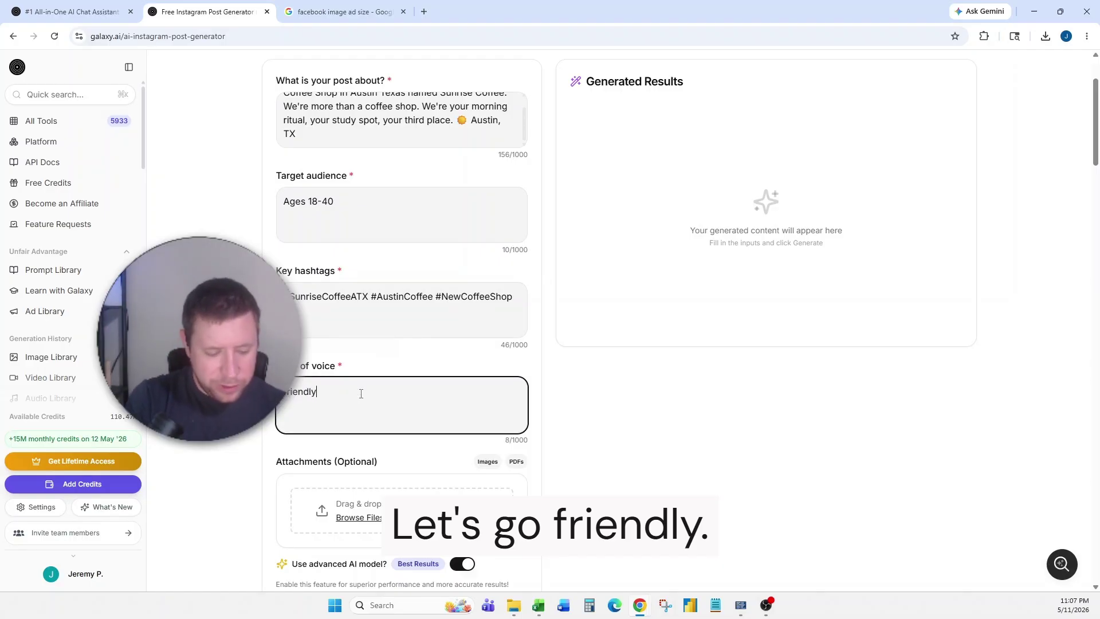
pyautogui.scroll(-3, 296, 397)
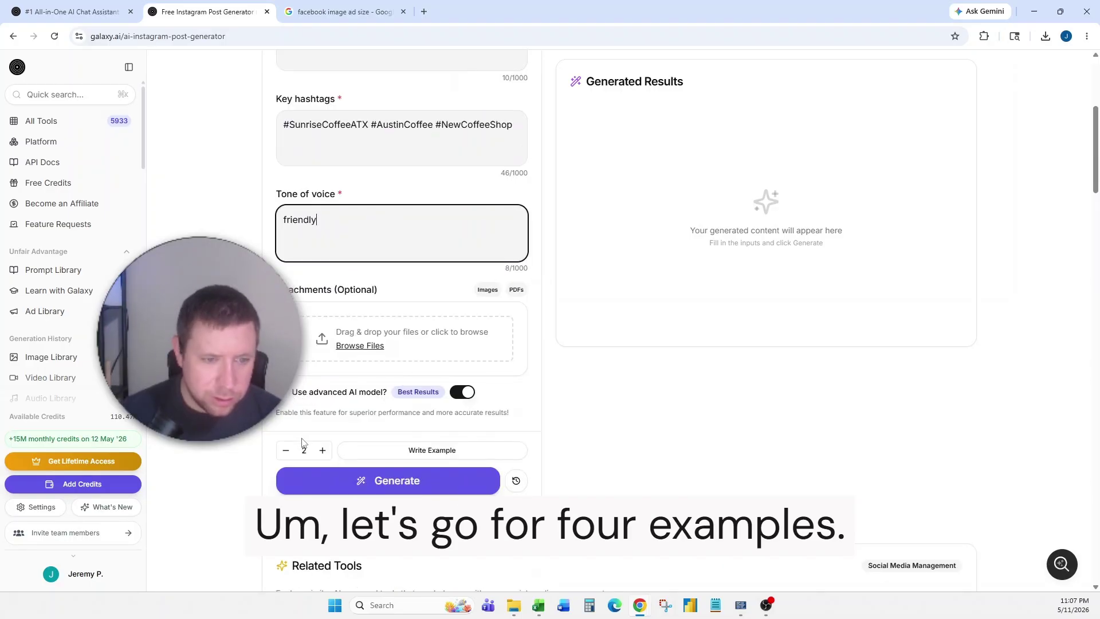
pyautogui.click(323, 452)
pyautogui.click(323, 453)
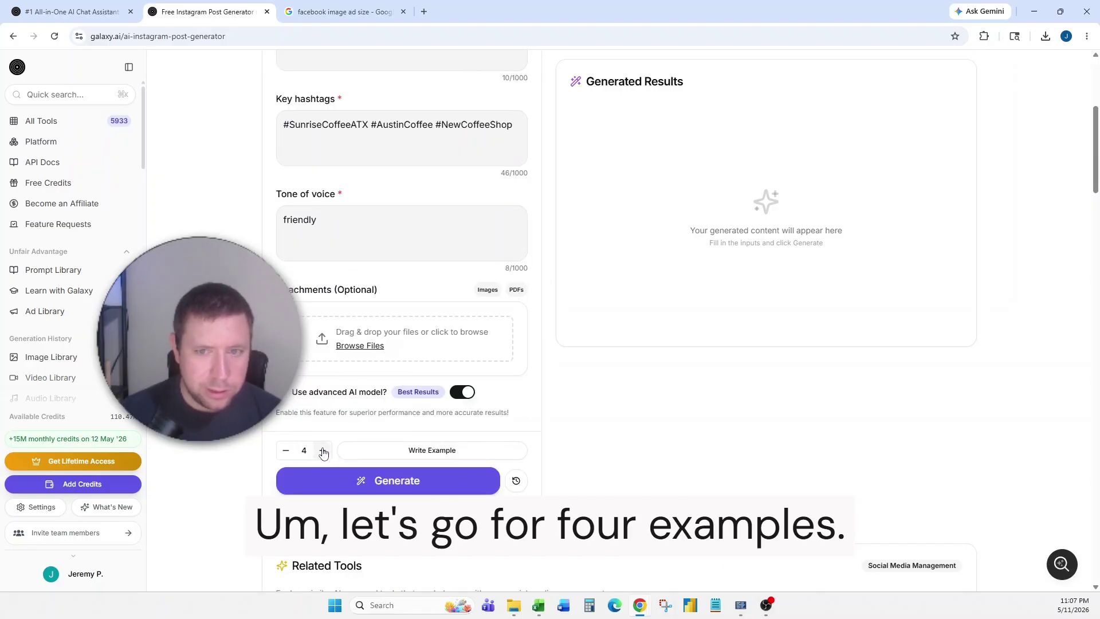
pyautogui.click(367, 490)
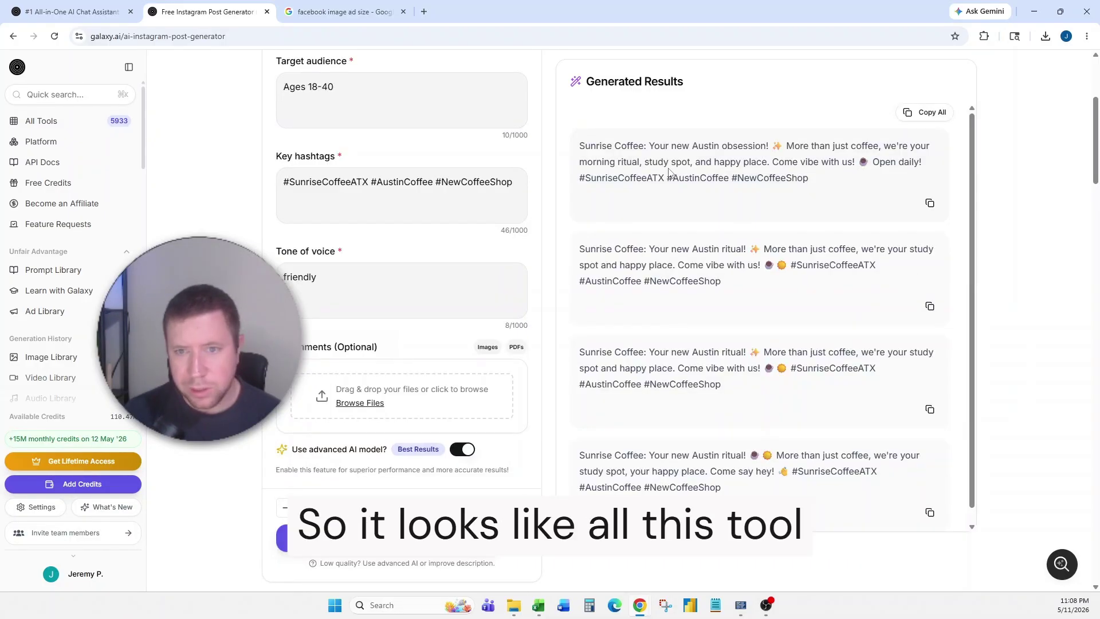
# Copy the full text and hashtags of the first generated Instagram post.
pyautogui.moveTo(813, 179); pyautogui.dragTo(573, 151)
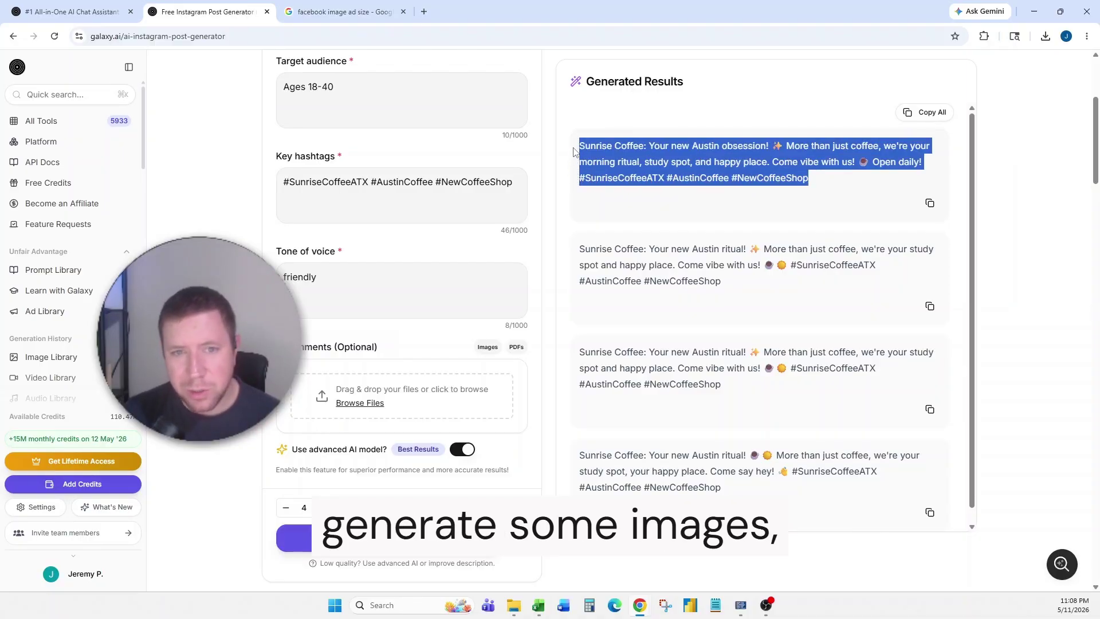
pyautogui.click(628, 165)
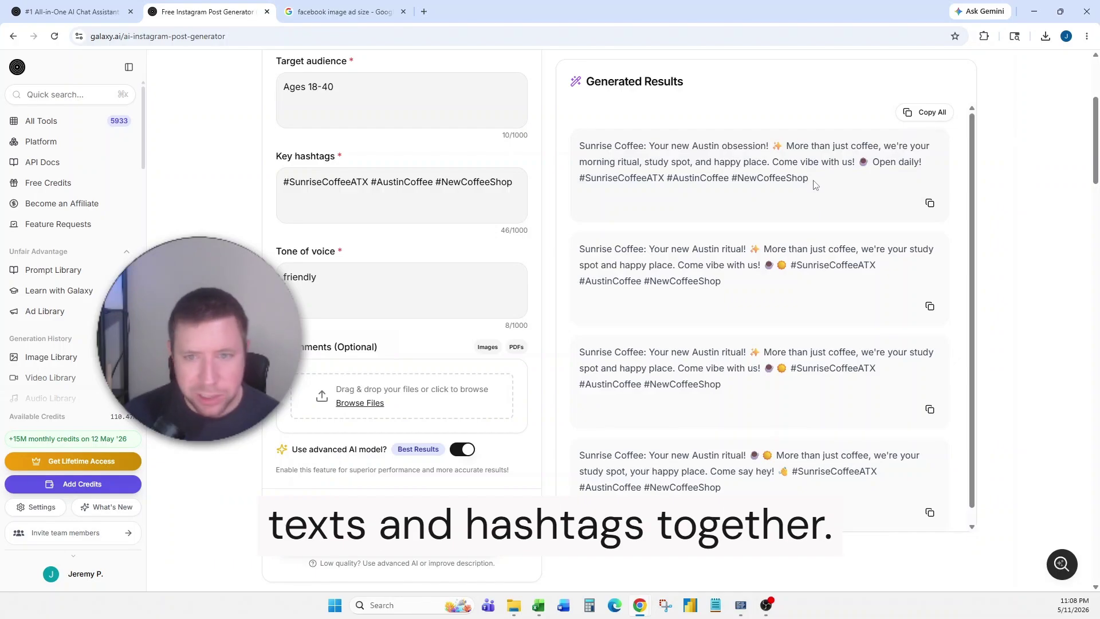
pyautogui.moveTo(814, 182); pyautogui.dragTo(578, 163)
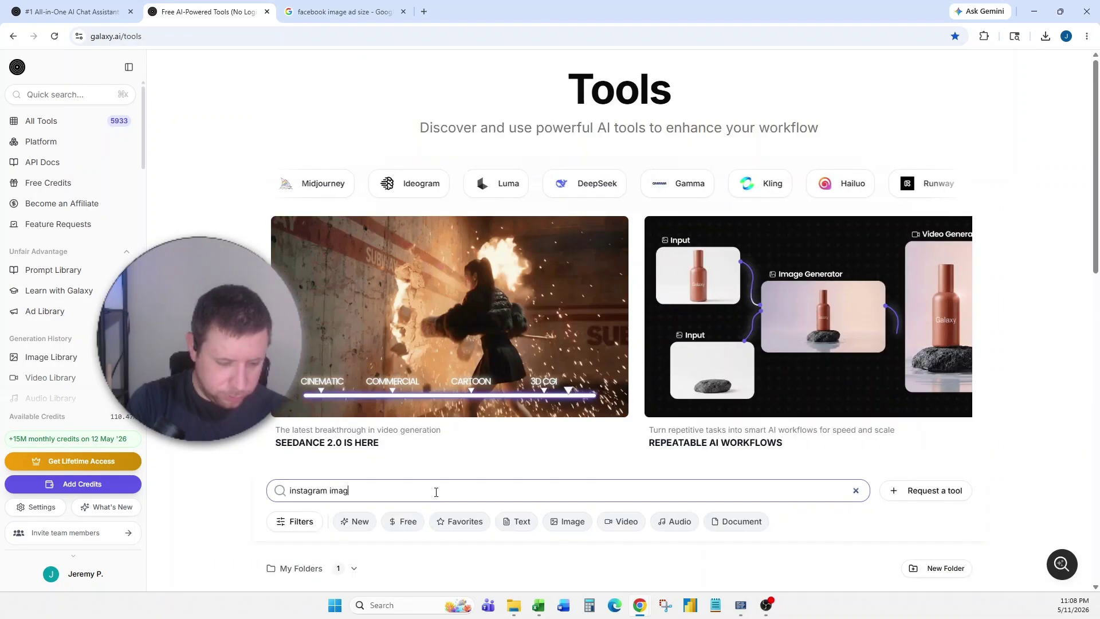
# Search the tools for "instagram image", open the AI Influencer Photo Generator and generate one square photo from the copied post text.
pyautogui.write('e')
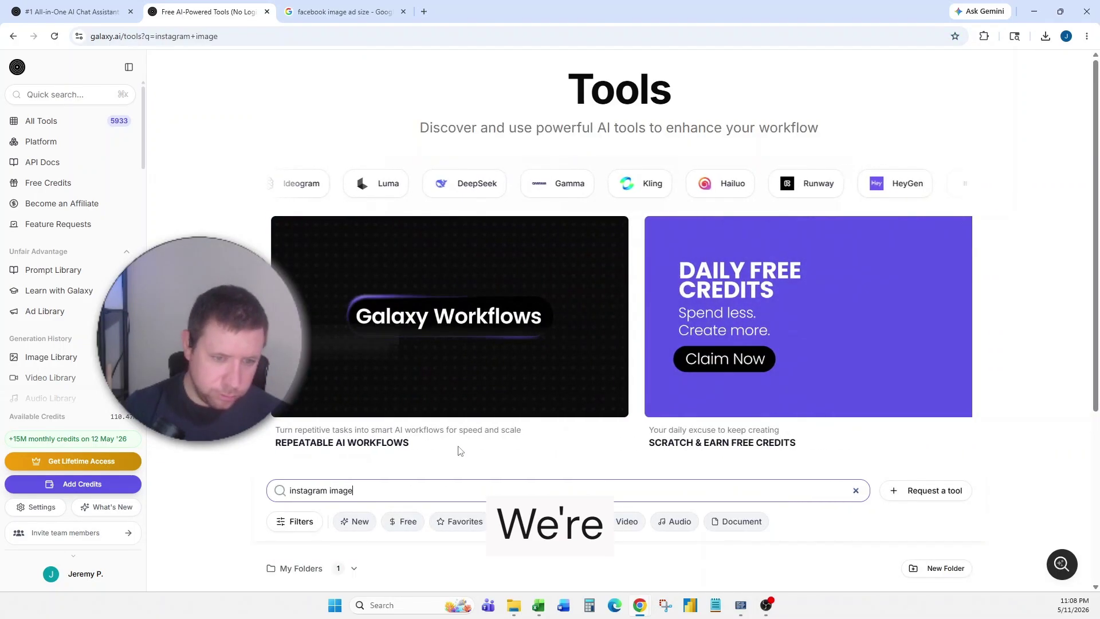
pyautogui.scroll(-3, 459, 450)
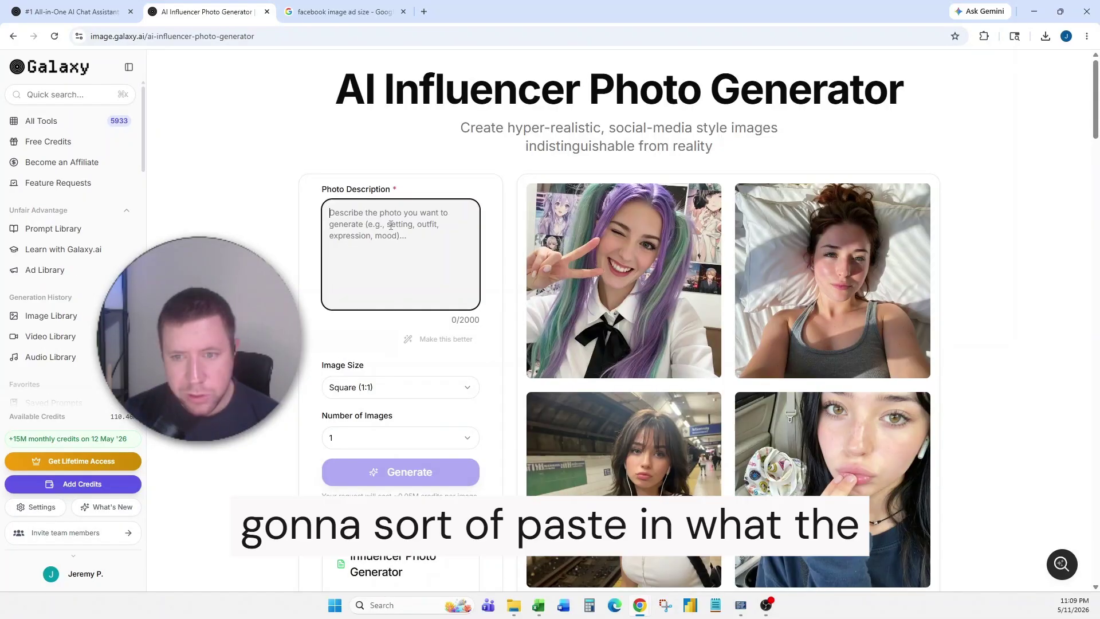
pyautogui.hotkey('ctrl', 'v')
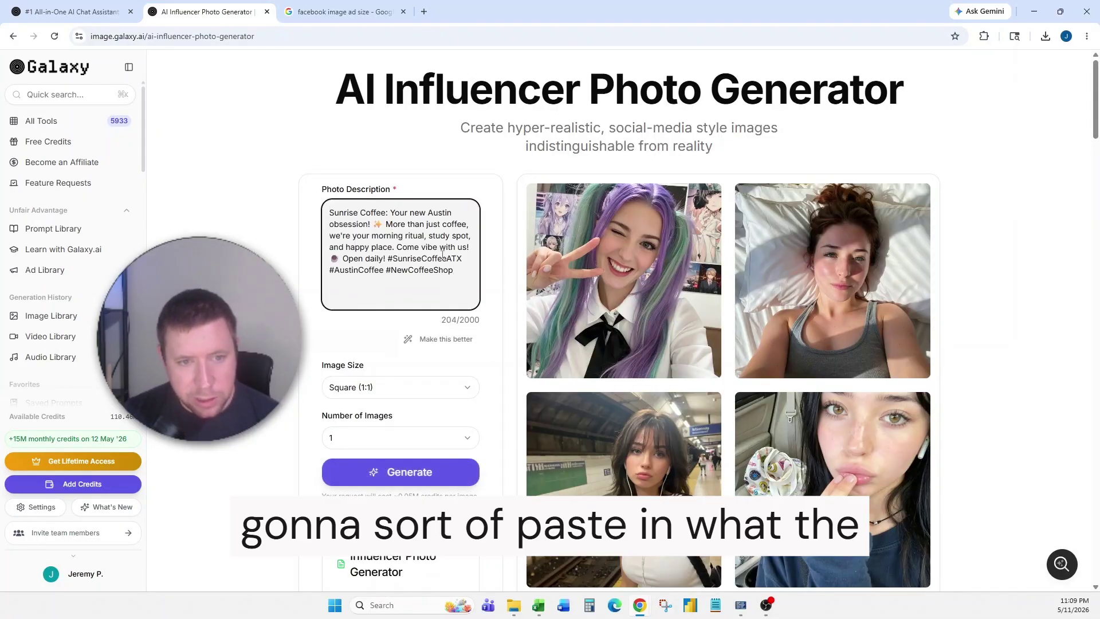
pyautogui.click(394, 473)
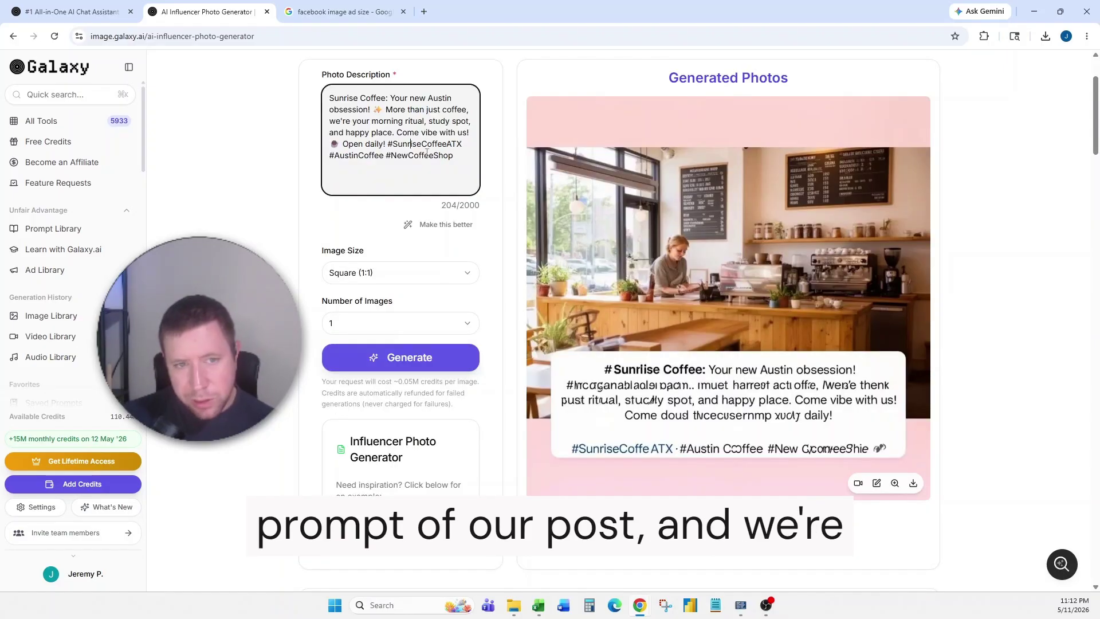
# Have the photo description enhanced, compare the four alternatives and apply Option 1, the cinematic warm interior at sunrise.
pyautogui.click(425, 226)
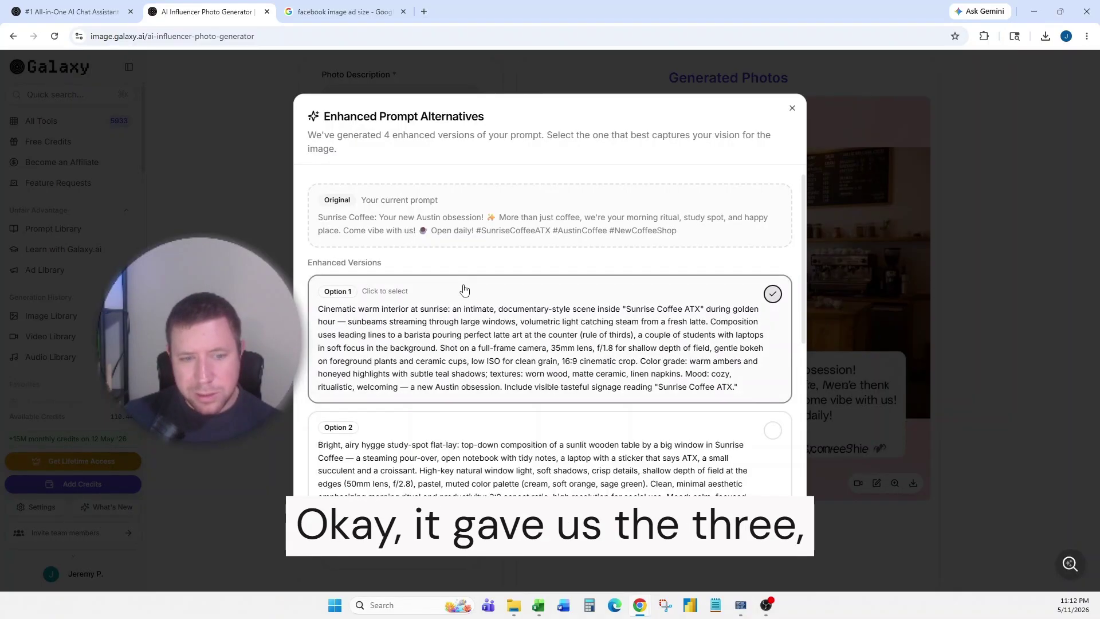
pyautogui.scroll(-4, 461, 292)
pyautogui.scroll(-2, 454, 298)
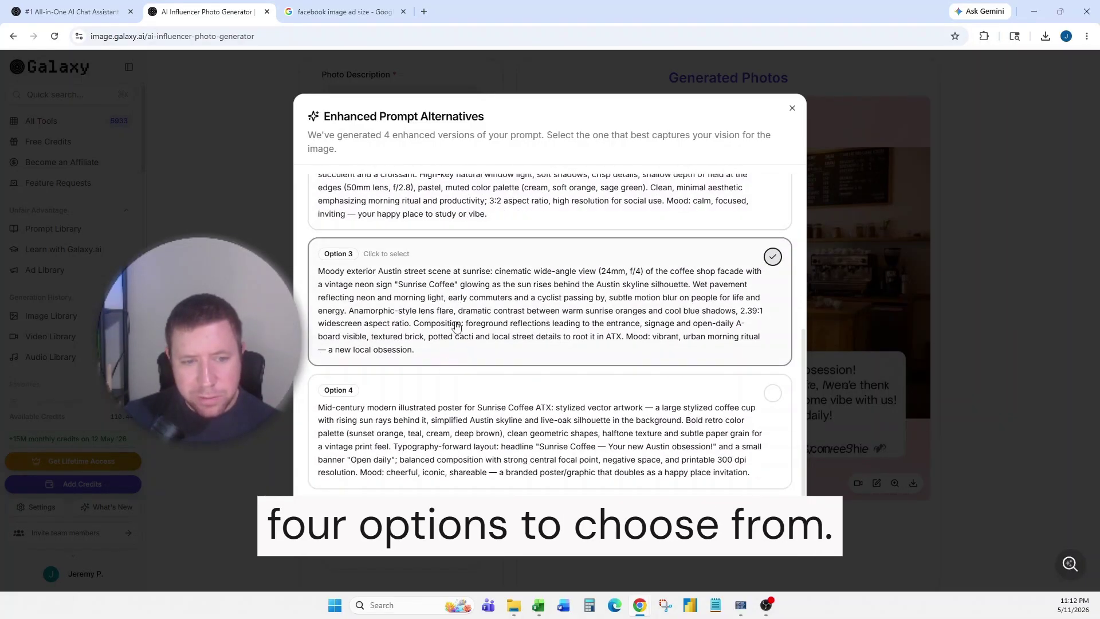
pyautogui.scroll(3, 453, 408)
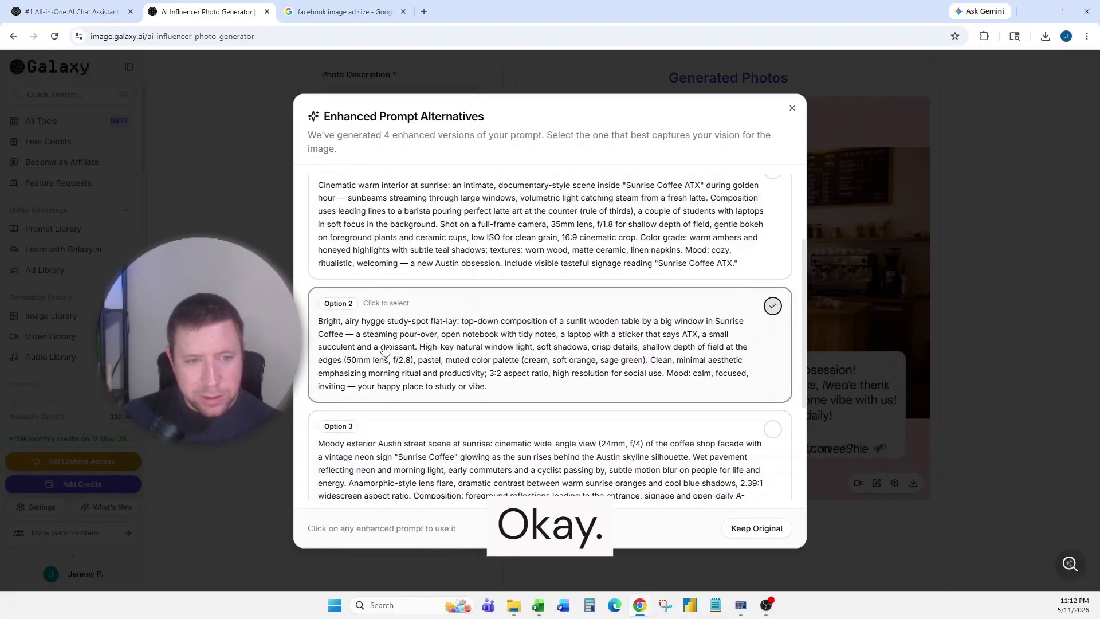
pyautogui.scroll(1, 385, 320)
pyautogui.scroll(2, 397, 227)
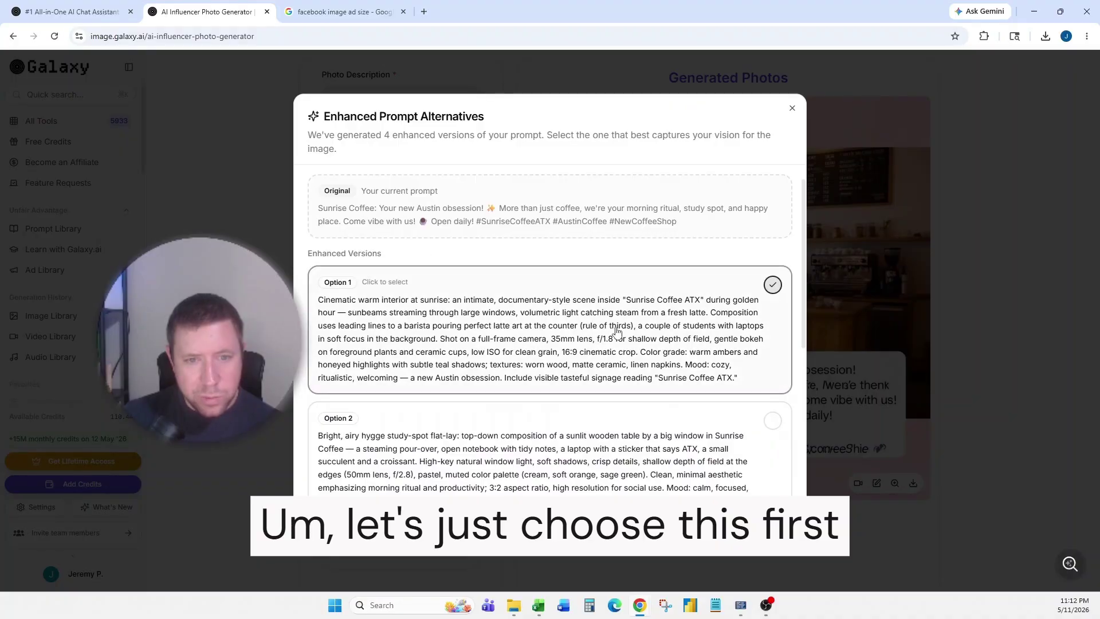
pyautogui.click(772, 289)
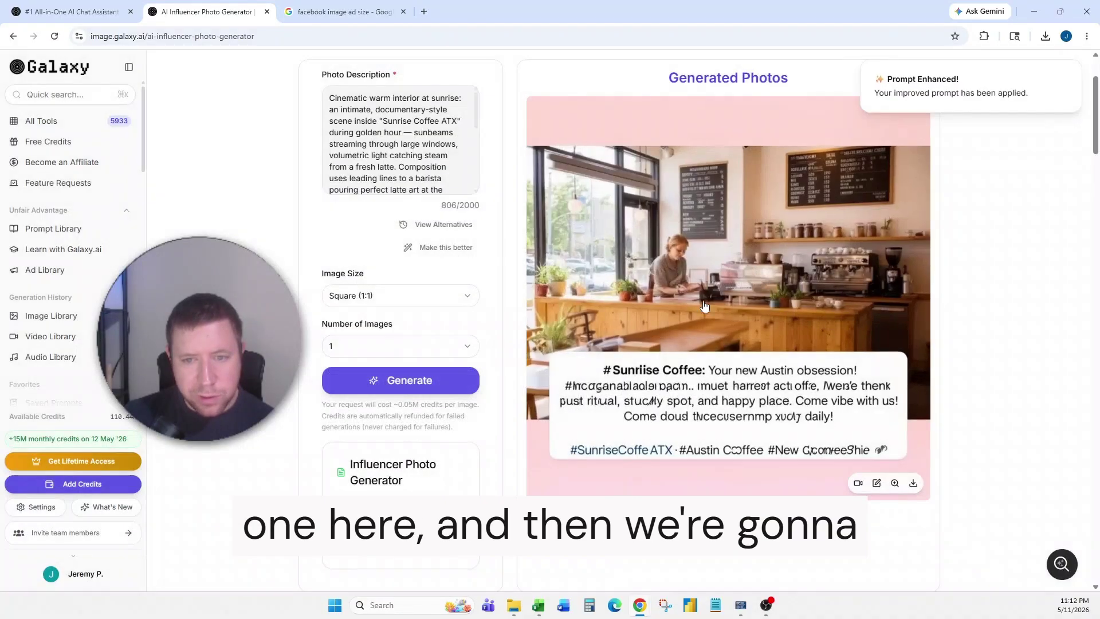
# Set the number of images to 2 and generate photos from the enhanced description.
pyautogui.click(437, 346)
pyautogui.click(356, 393)
pyautogui.click(434, 384)
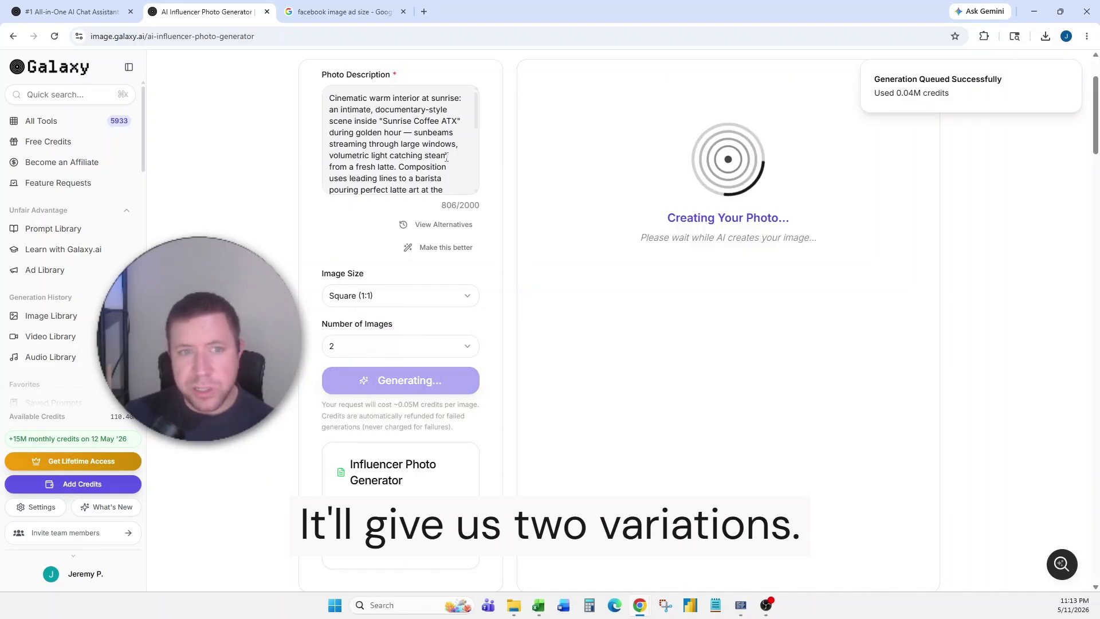
# Examine each of the two generated coffee shop photos at enlarged size.
pyautogui.click(640, 204)
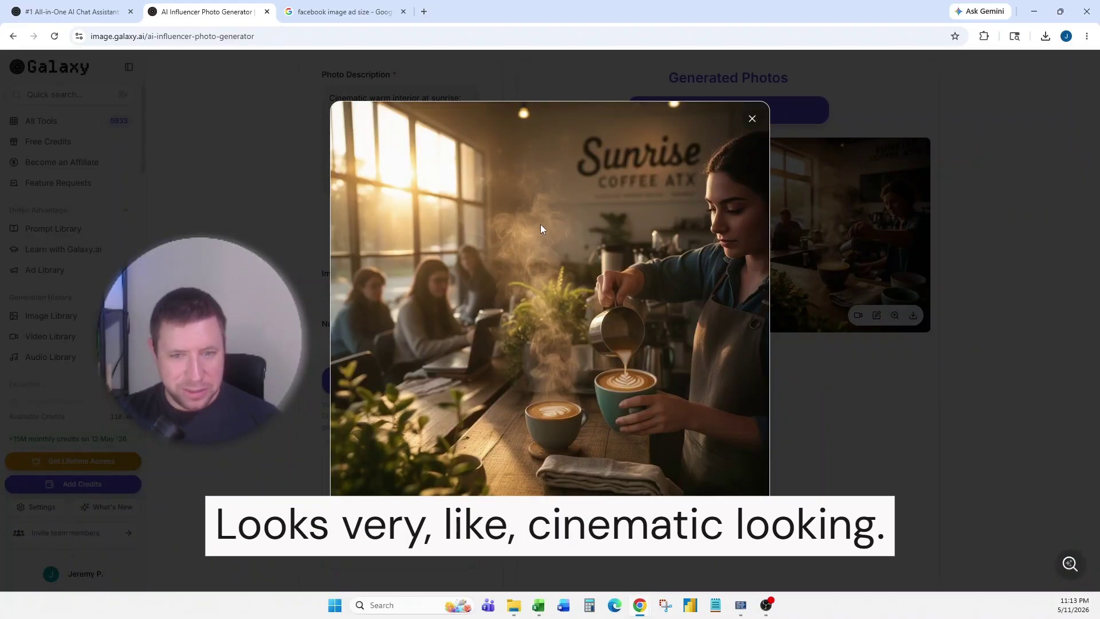
pyautogui.click(752, 119)
pyautogui.click(797, 211)
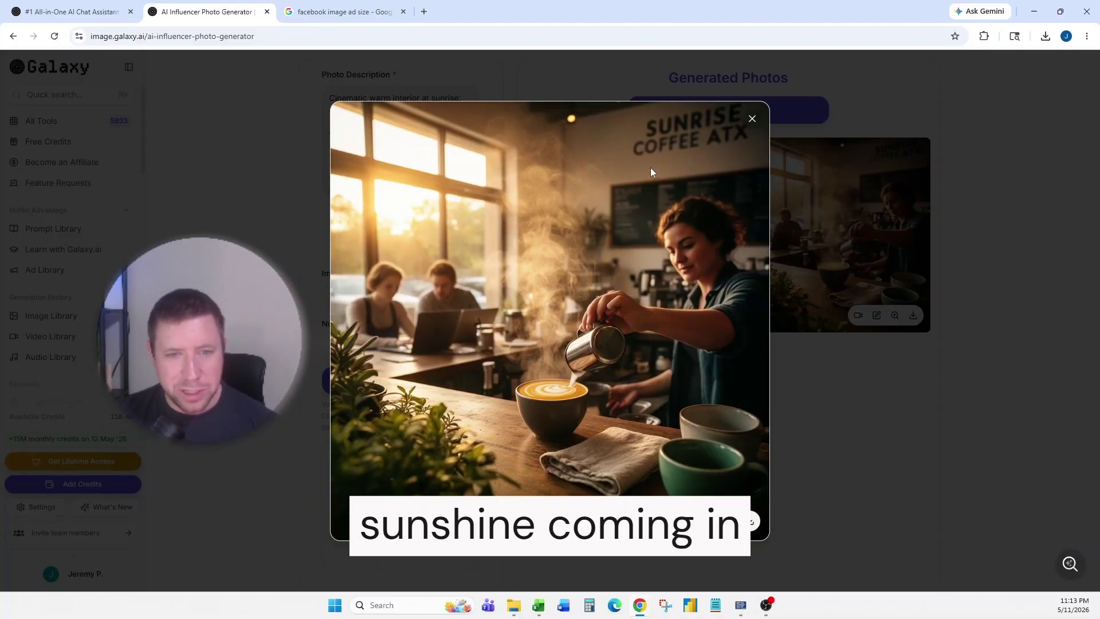
pyautogui.click(752, 119)
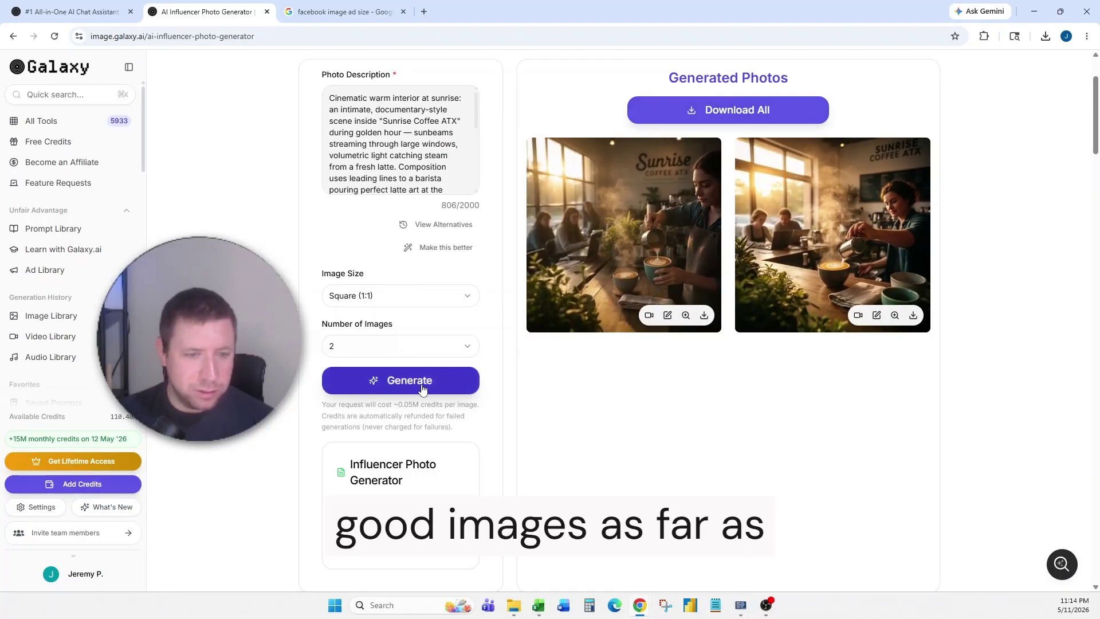
pyautogui.scroll(-1, 570, 424)
pyautogui.scroll(3, 570, 419)
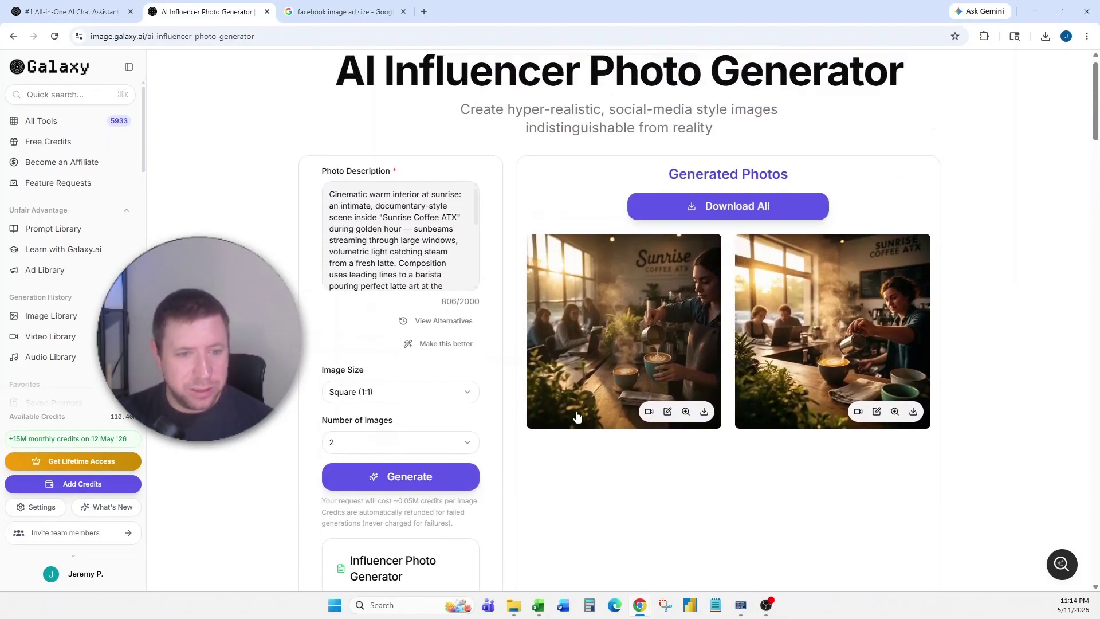